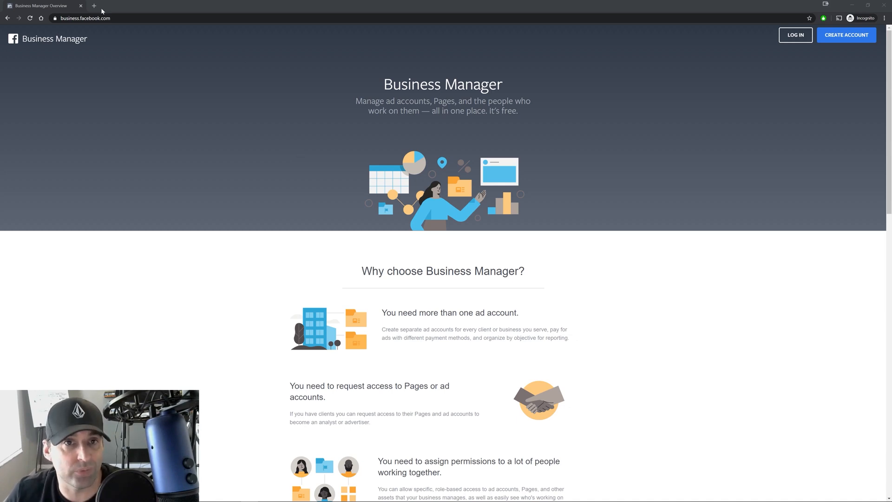
Start a new campaign named "Instagram" and set its objective to Conversions.
{"action": "left_click", "coordinate": [81, 7]}
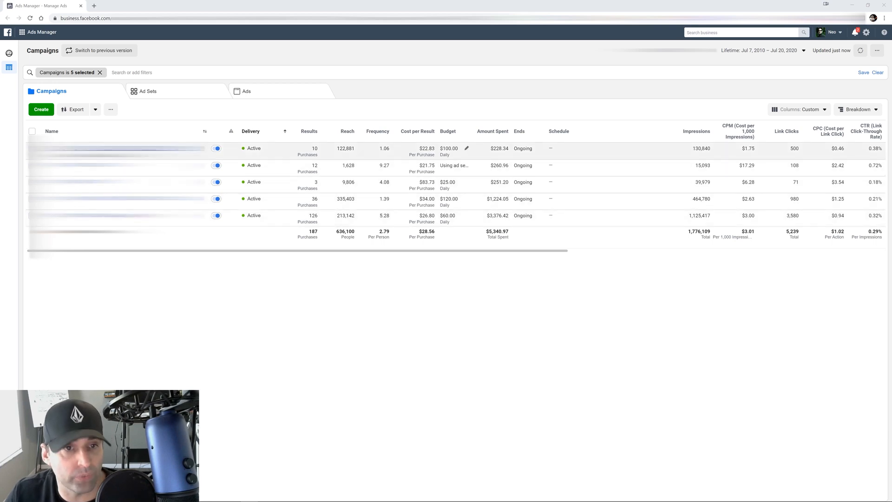
{"action": "left_click", "coordinate": [42, 109]}
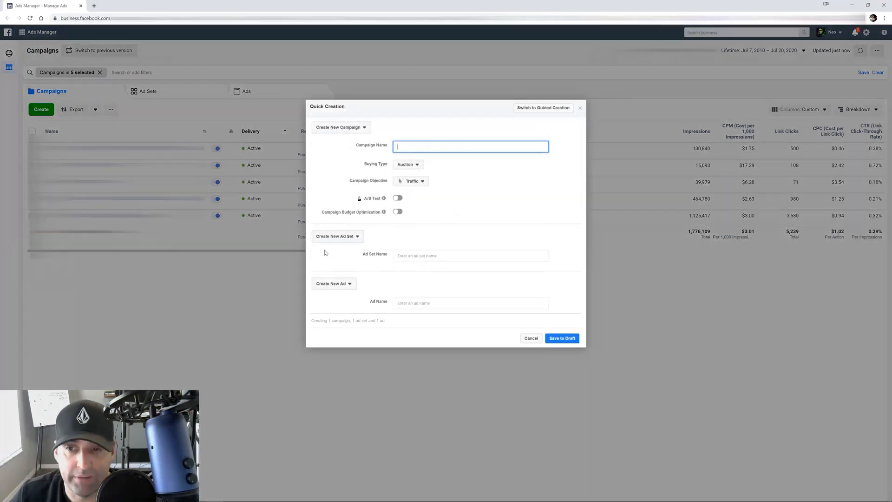
{"action": "type", "text": "Ins"}
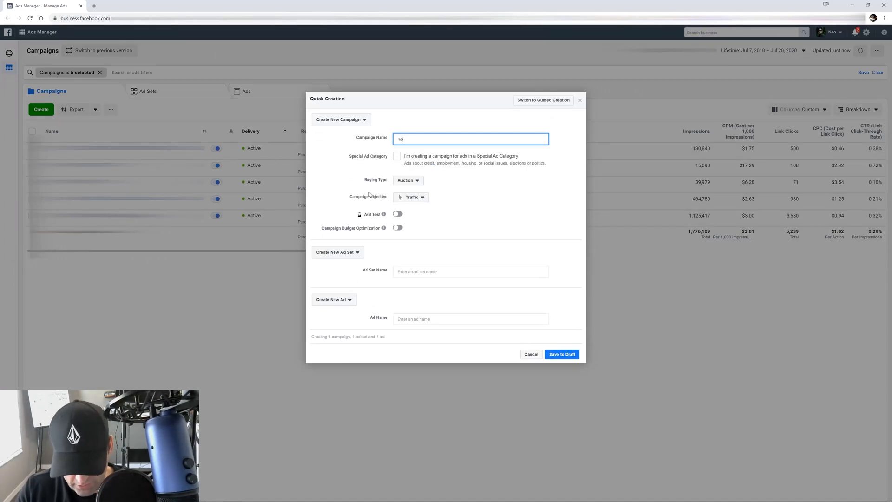
{"action": "type", "text": "tagram"}
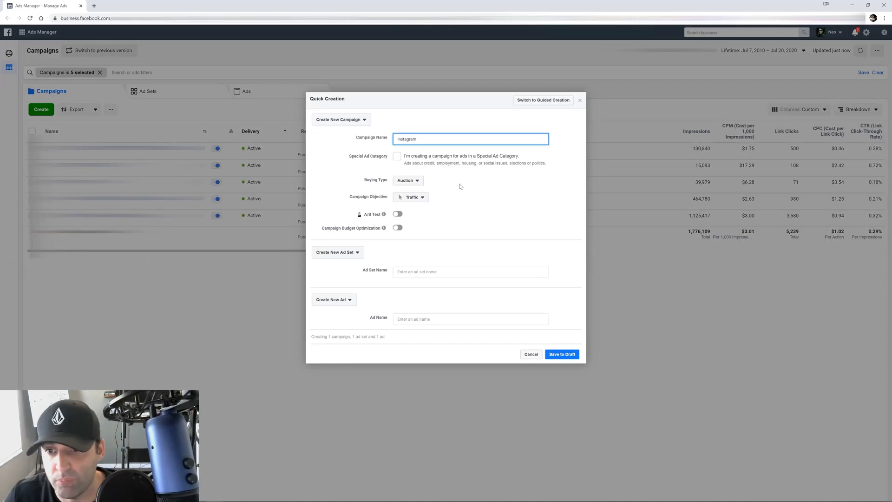
{"action": "left_click", "coordinate": [421, 197]}
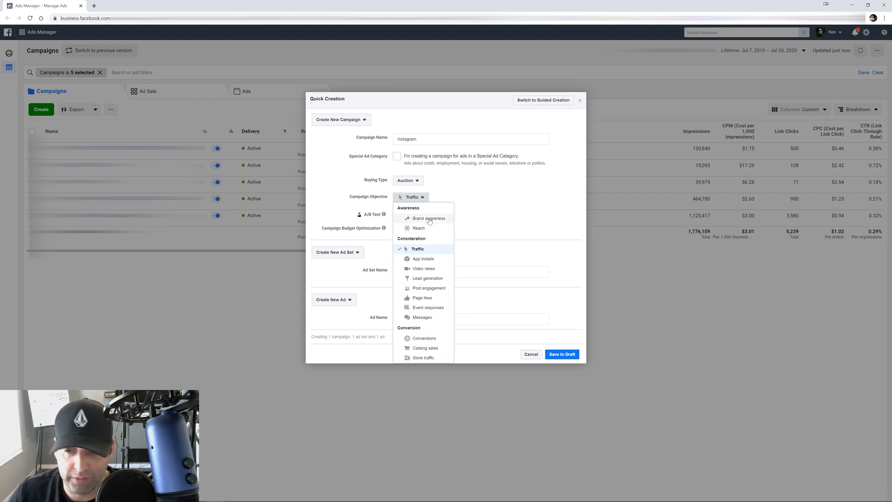
{"action": "left_click", "coordinate": [424, 339]}
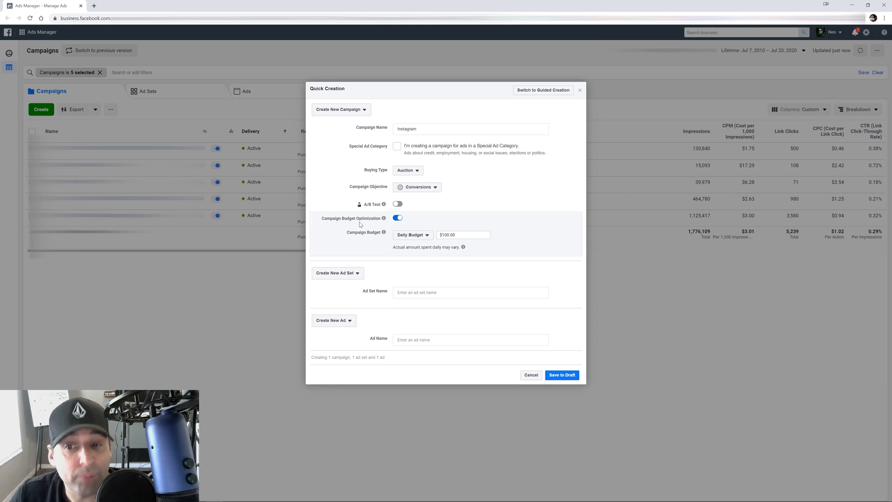
Turn off Campaign Budget Optimization for the new campaign.
{"action": "mouse_move", "coordinate": [382, 220]}
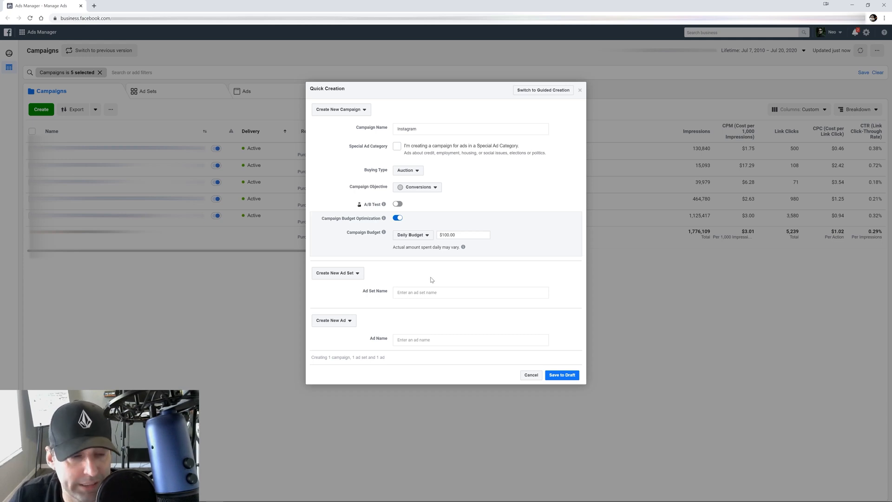
{"action": "left_click", "coordinate": [398, 218]}
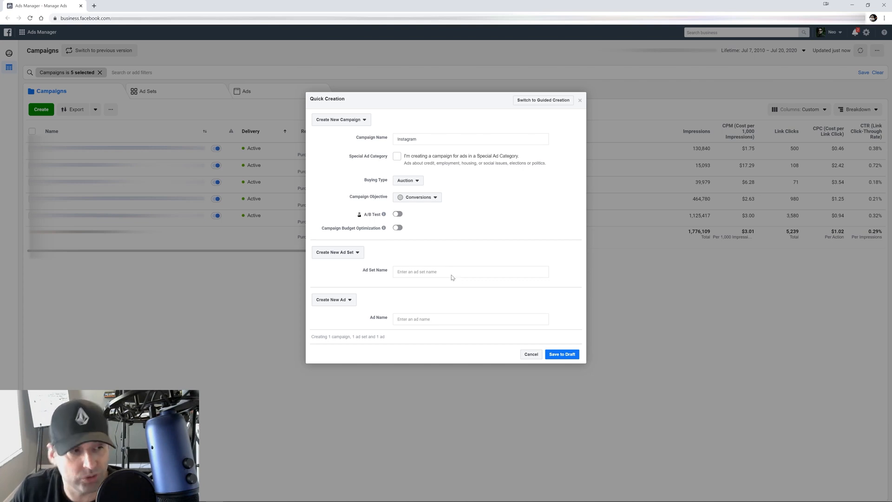
{"action": "left_click", "coordinate": [398, 228]}
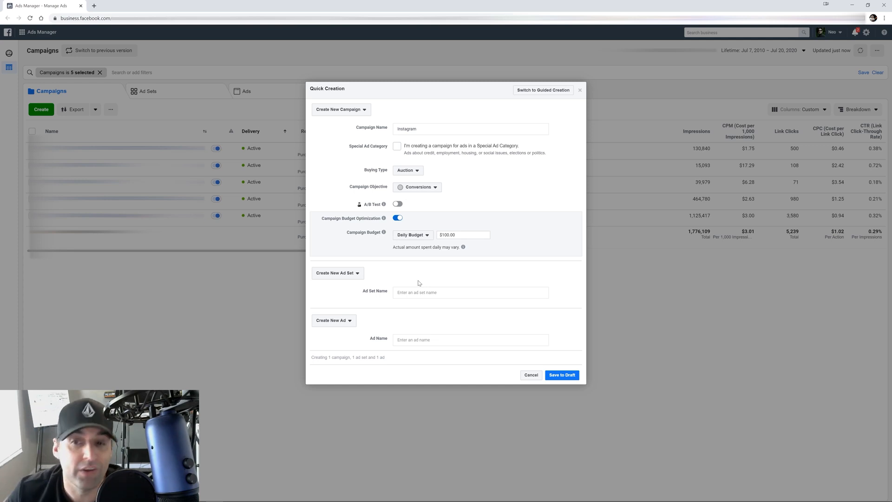
{"action": "left_click", "coordinate": [397, 219]}
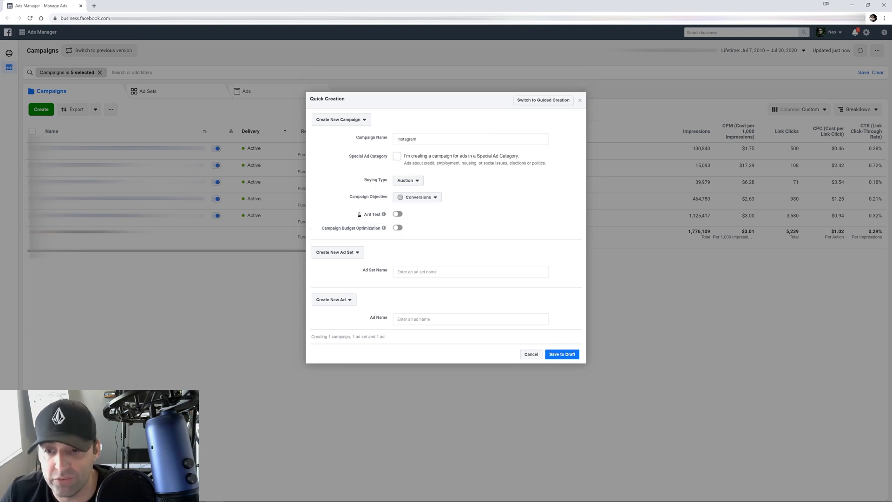
Name the new ad set "Instagram Interests".
{"action": "left_click", "coordinate": [438, 272]}
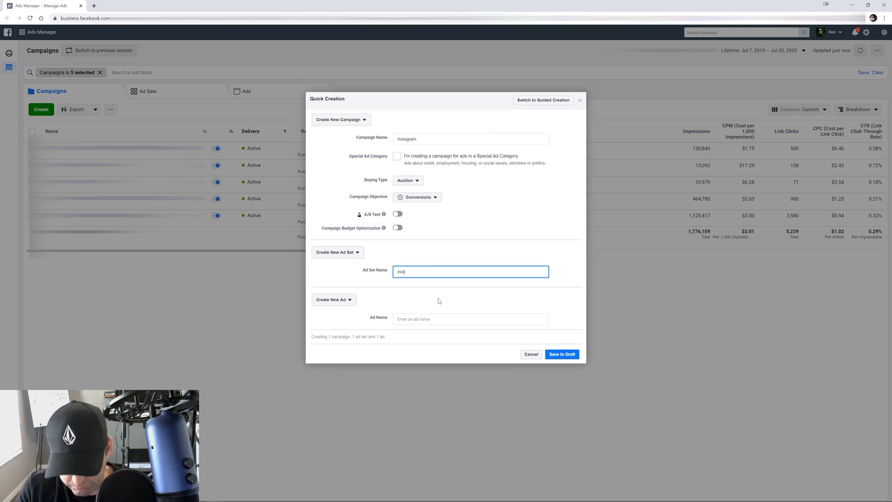
{"action": "type", "text": "Instagram"}
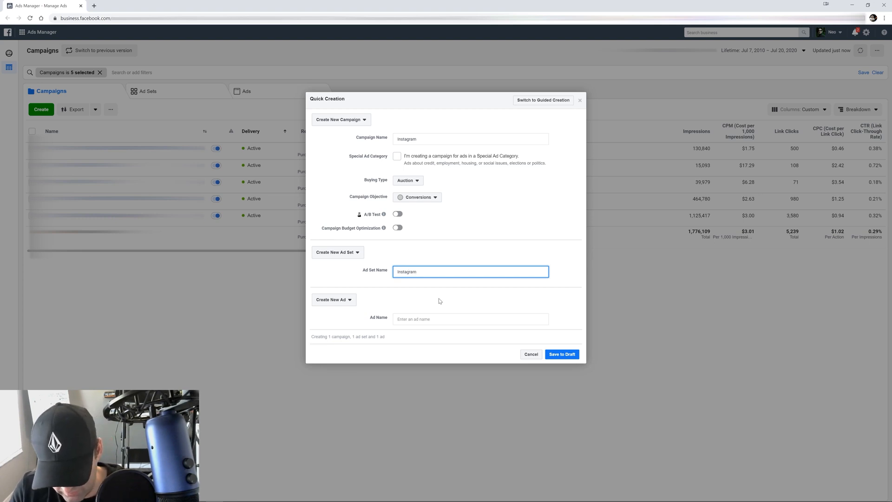
{"action": "type", "text": " INeterest"}
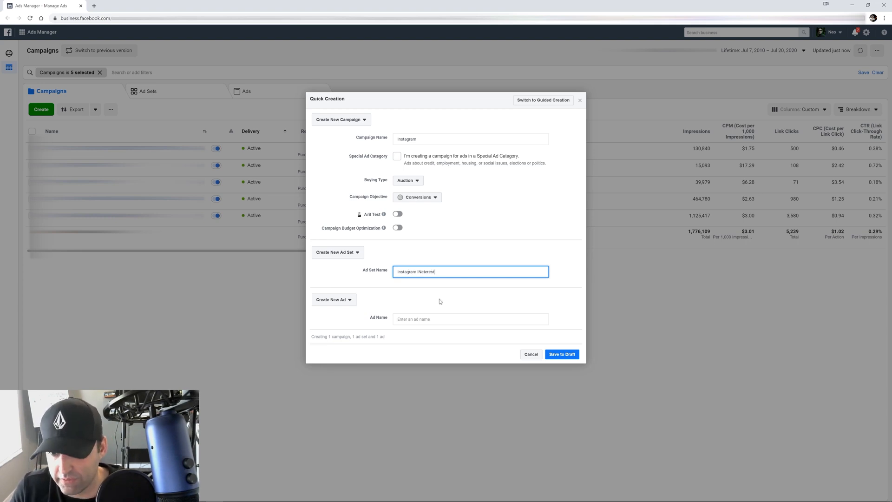
{"action": "key", "text": "BackSpace"}
{"action": "key", "text": "BackSpace"}
{"action": "key", "text": "BackSpace"}
{"action": "key", "text": "BackSpace"}
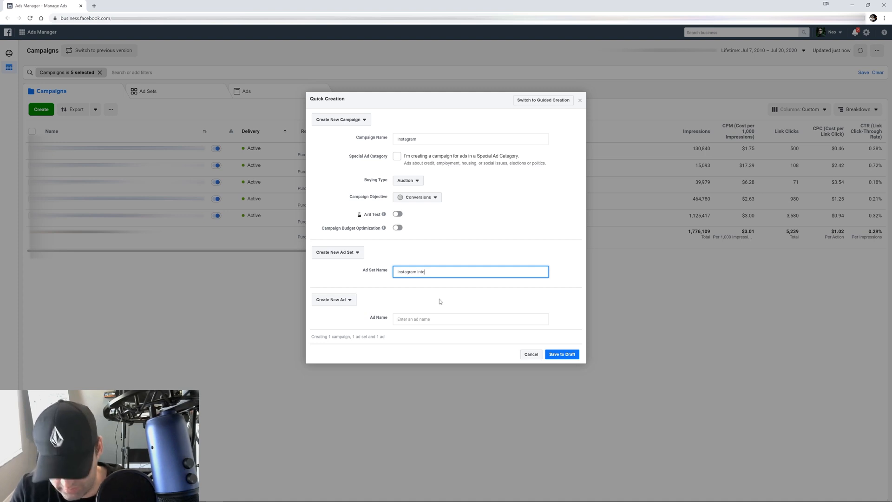
{"action": "type", "text": "rests"}
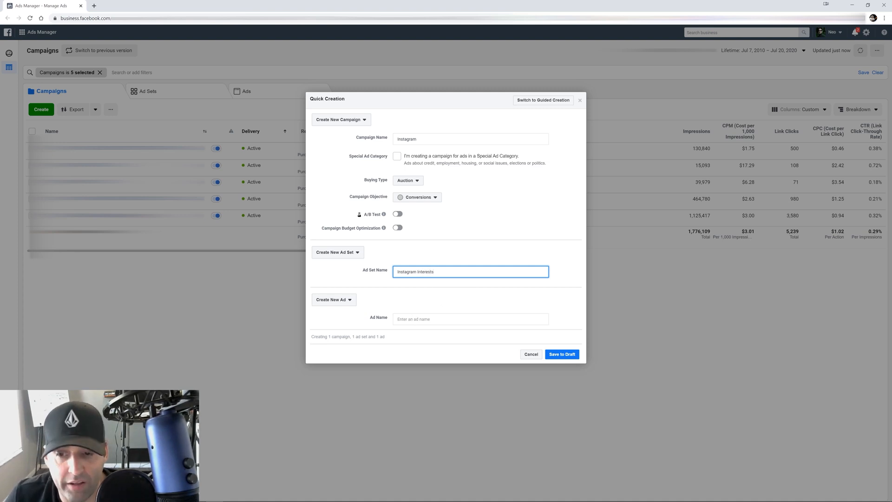
Name the new ad "Video 1 Evergreen" and save the campaign, ad set and ad to draft.
{"action": "key", "text": "Tab"}
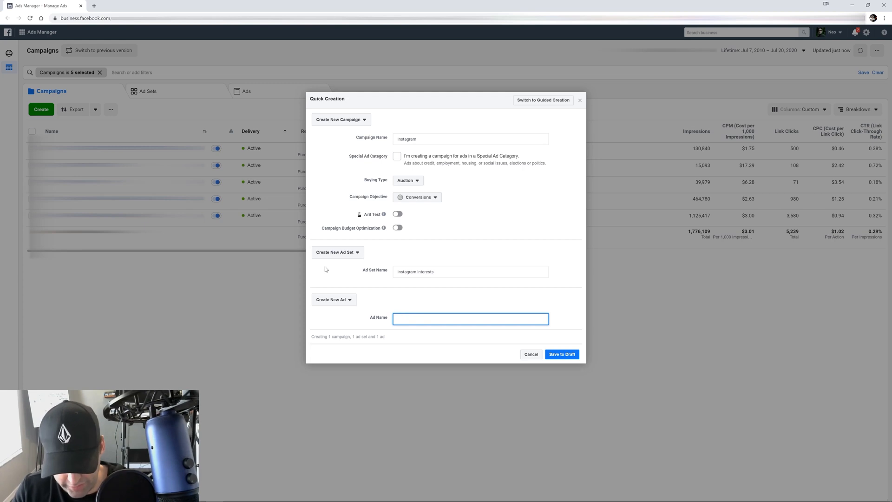
{"action": "type", "text": "Eve"}
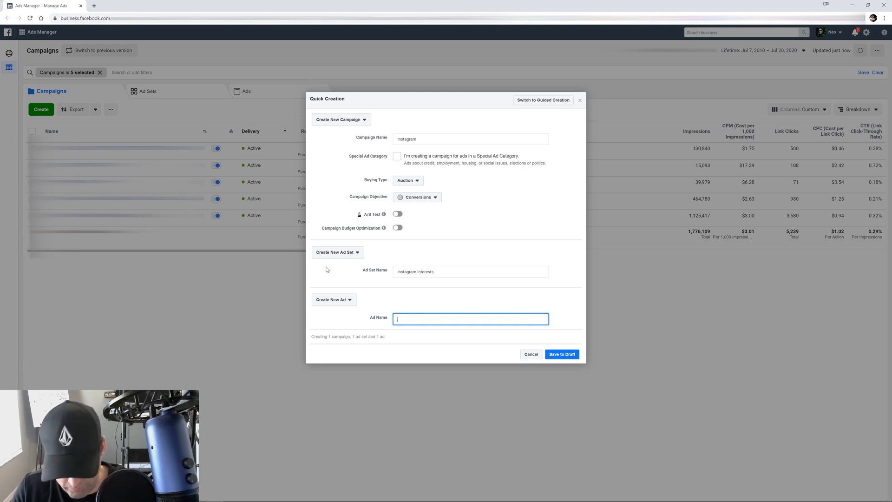
{"action": "type", "text": "ideo"}
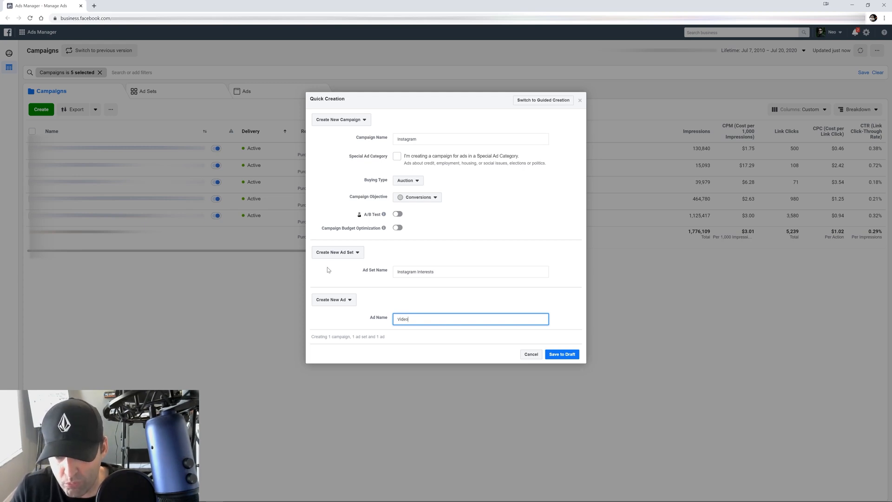
{"action": "type", "text": " 1 EVerg"}
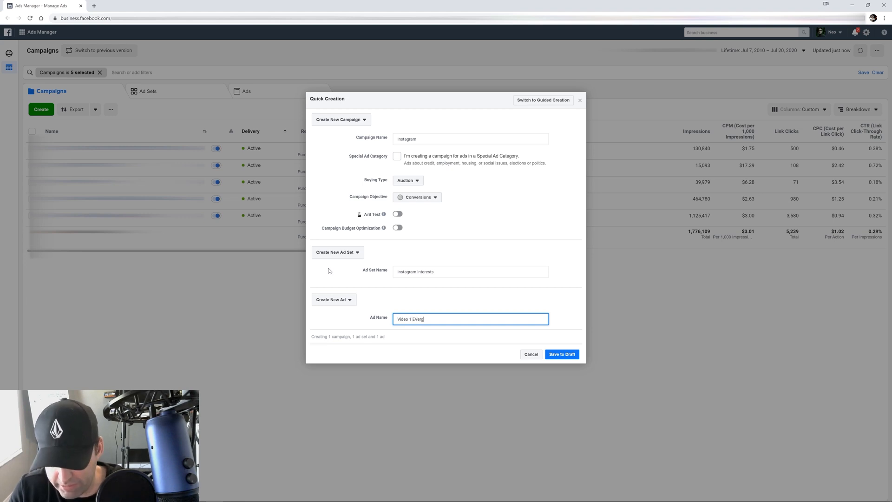
{"action": "key", "text": "BackSpace"}
{"action": "key", "text": "BackSpace"}
{"action": "key", "text": "BackSpace"}
{"action": "type", "text": "ver"}
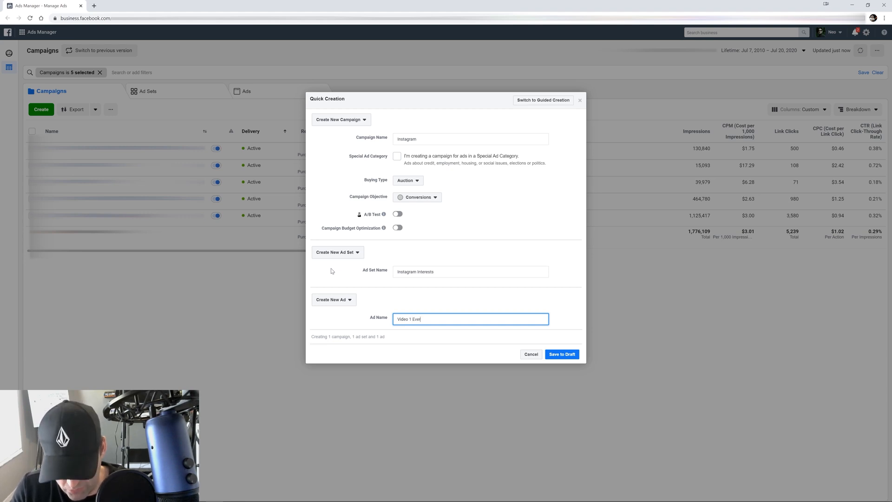
{"action": "type", "text": "green"}
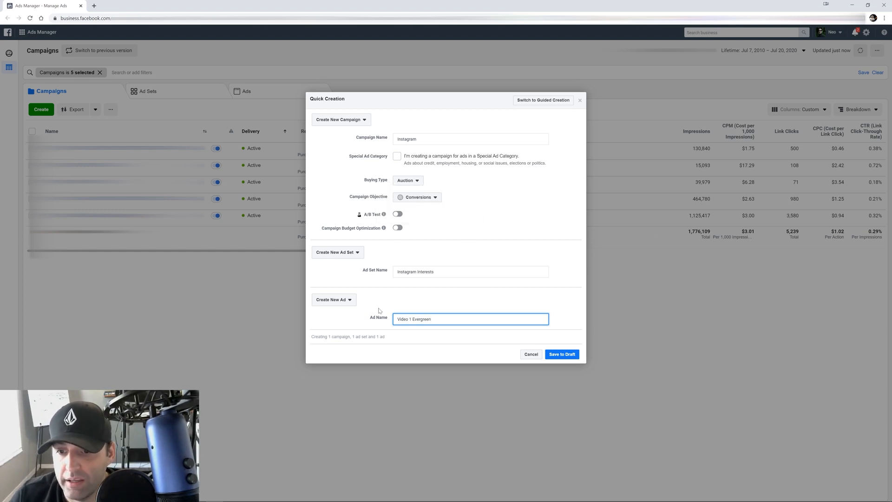
{"action": "left_click", "coordinate": [563, 355]}
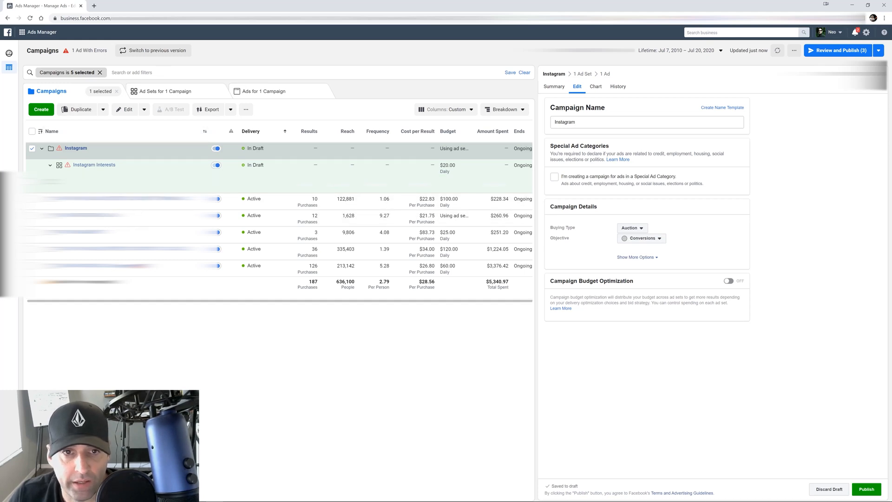
Filter the campaign list to the selected Instagram campaign and open its Instagram Interests ad set for editing, with the ad row collapsed.
{"action": "left_click", "coordinate": [112, 72]}
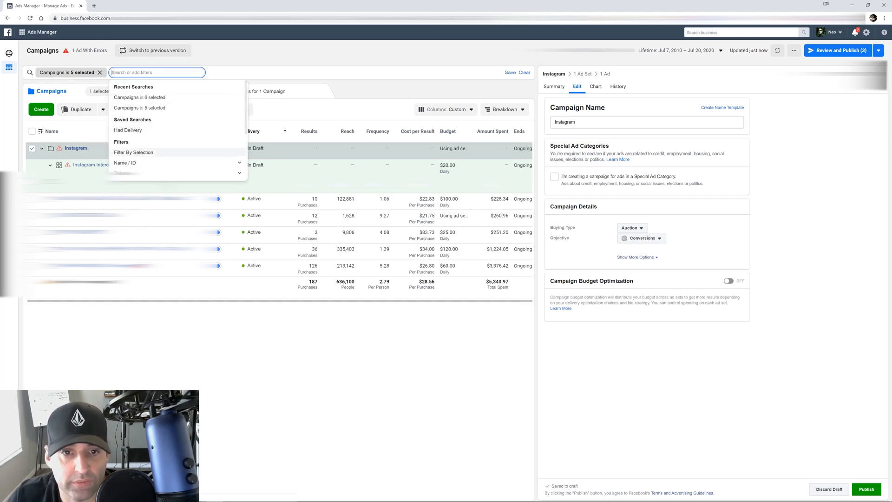
{"action": "left_click", "coordinate": [136, 153]}
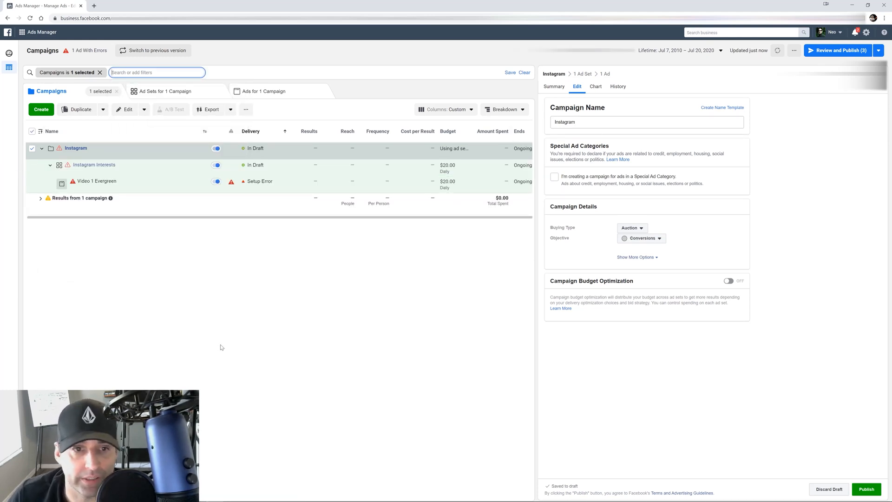
{"action": "mouse_move", "coordinate": [64, 153]}
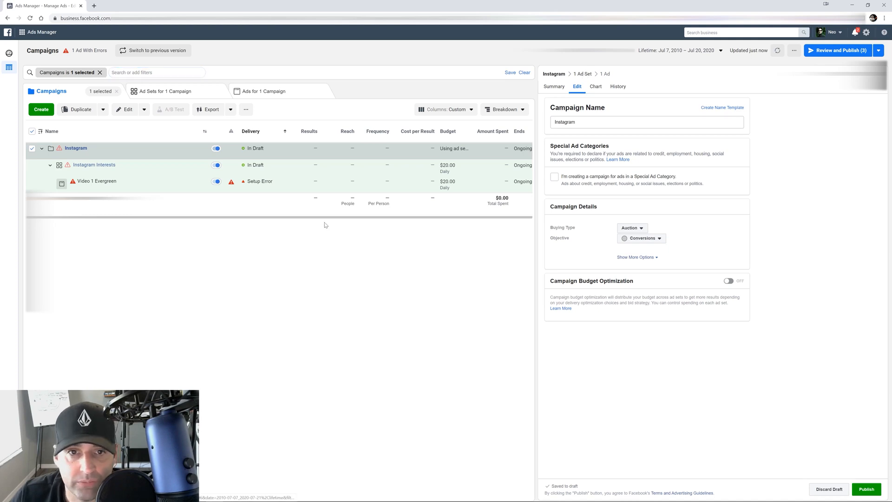
{"action": "left_click", "coordinate": [584, 74]}
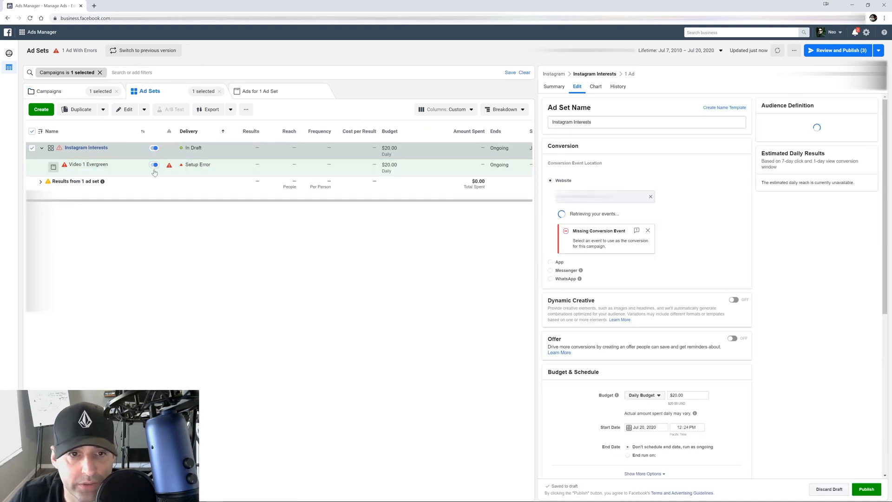
{"action": "left_click", "coordinate": [41, 148]}
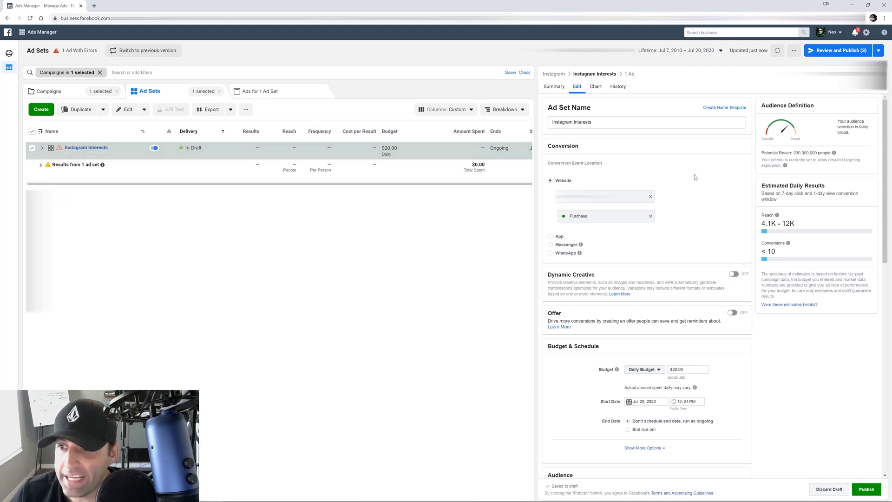
Set the Instagram Interests ad set's daily budget to $25.00.
{"action": "scroll", "coordinate": [669, 182], "scroll_direction": "down", "scroll_amount": 2}
{"action": "scroll", "coordinate": [670, 181], "scroll_direction": "up", "scroll_amount": 3}
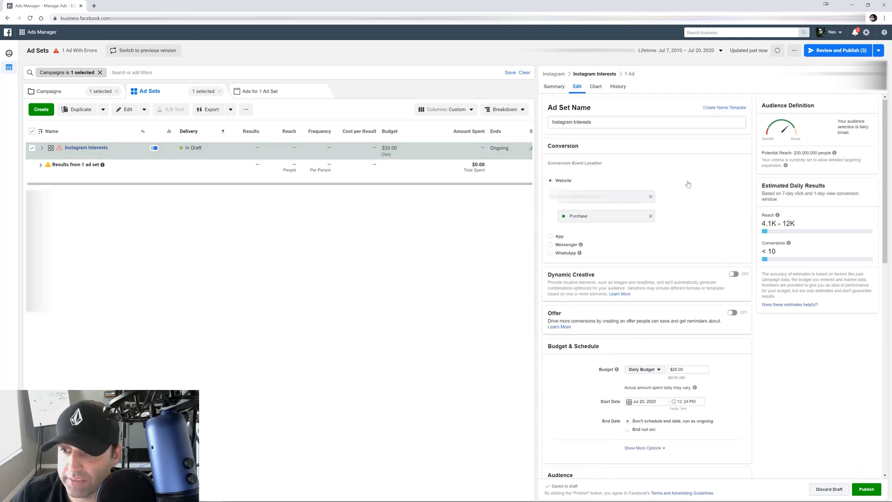
{"action": "scroll", "coordinate": [642, 195], "scroll_direction": "down", "scroll_amount": 2}
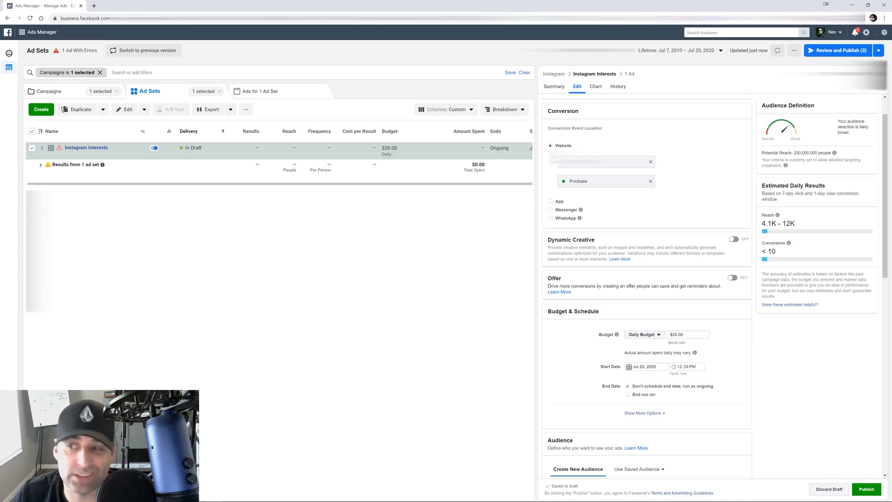
{"action": "scroll", "coordinate": [714, 225], "scroll_direction": "down", "scroll_amount": 3}
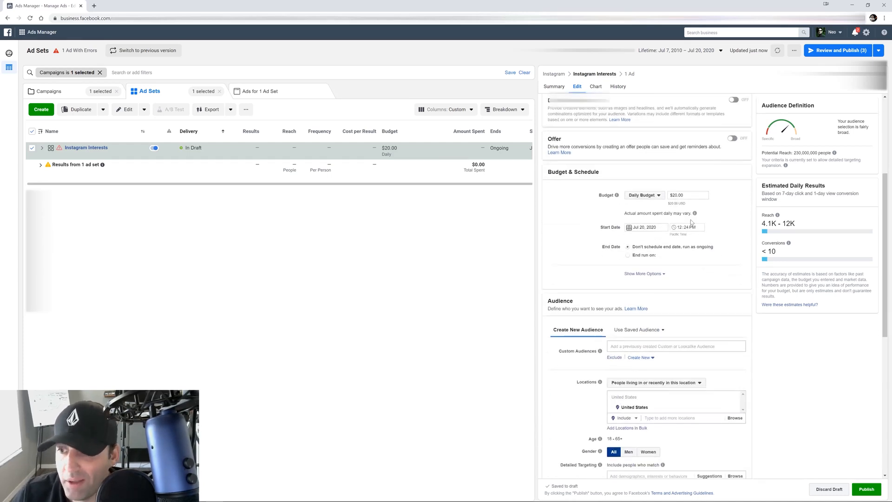
{"action": "left_click_drag", "start_coordinate": [697, 195], "coordinate": [650, 197]}
{"action": "type", "text": "25"}
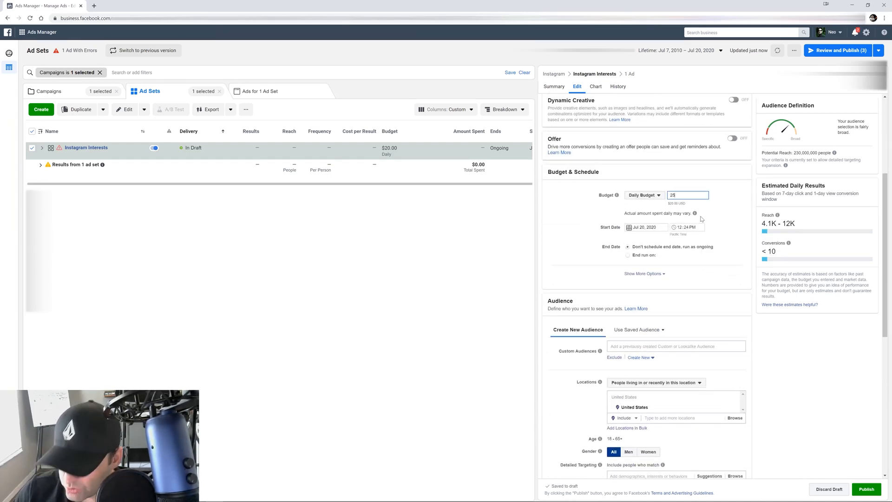
{"action": "type", "text": "2"}
{"action": "key", "text": "BackSpace"}
{"action": "type", "text": ".00"}
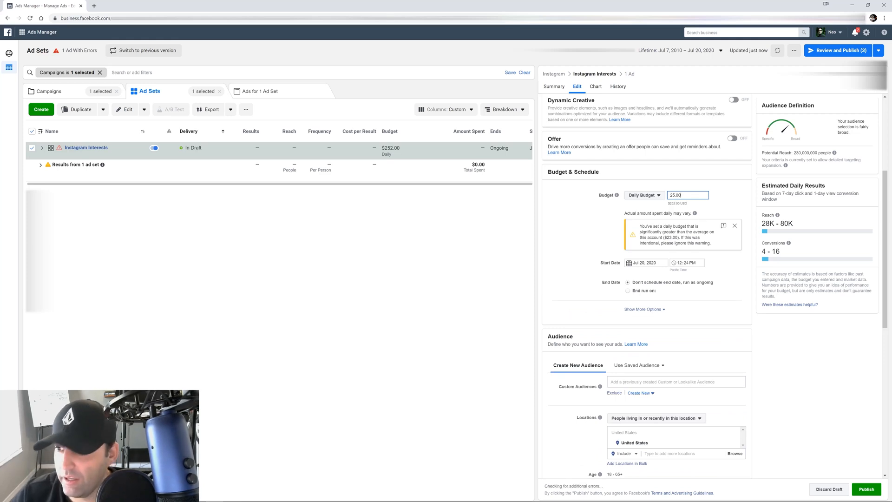
{"action": "left_click", "coordinate": [568, 216]}
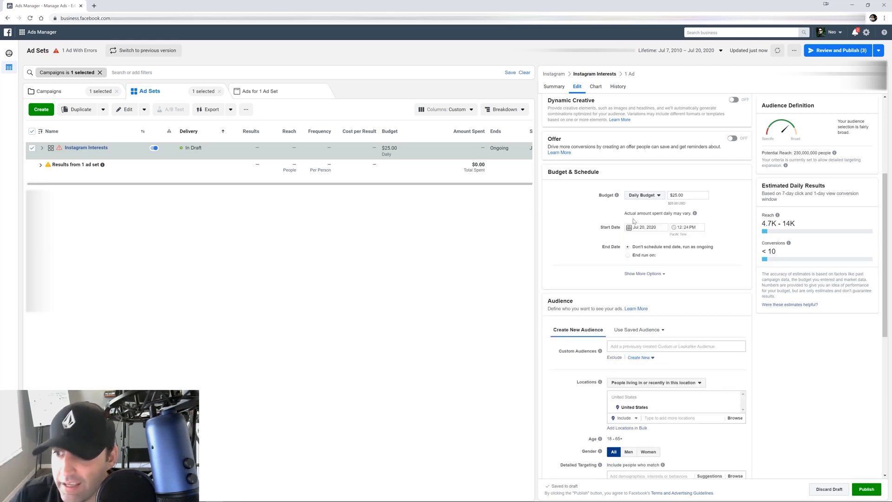
Set the Instagram Interests ad set's start to Jul 21, 2020 at 12:00 AM.
{"action": "left_click", "coordinate": [646, 228]}
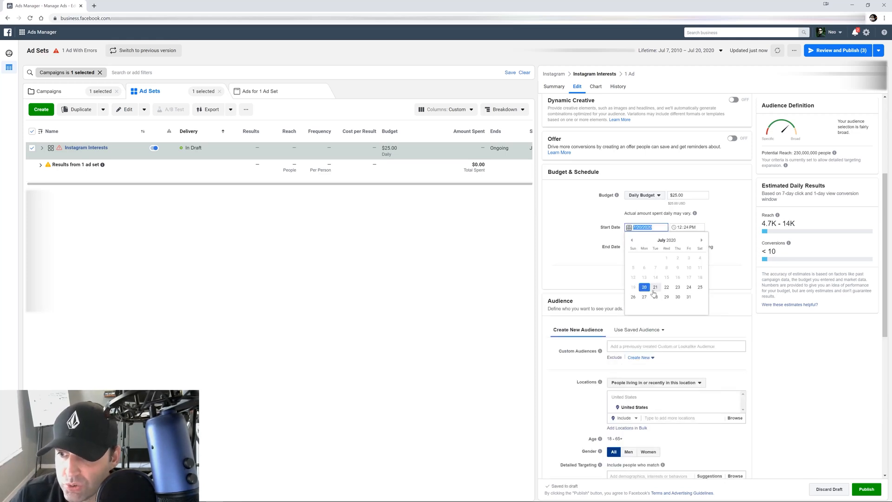
{"action": "left_click", "coordinate": [654, 289]}
{"action": "left_click", "coordinate": [680, 227]}
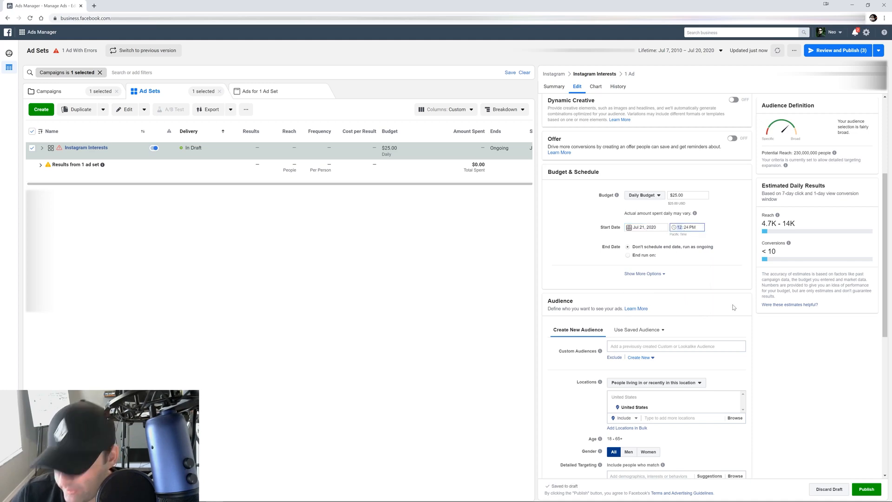
{"action": "key", "text": "Tab"}
{"action": "key", "text": "Tab"}
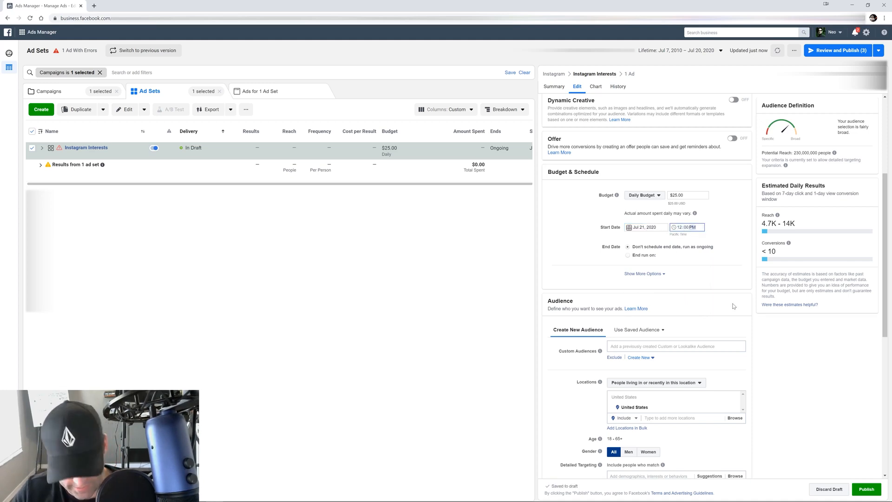
{"action": "left_click", "coordinate": [553, 219]}
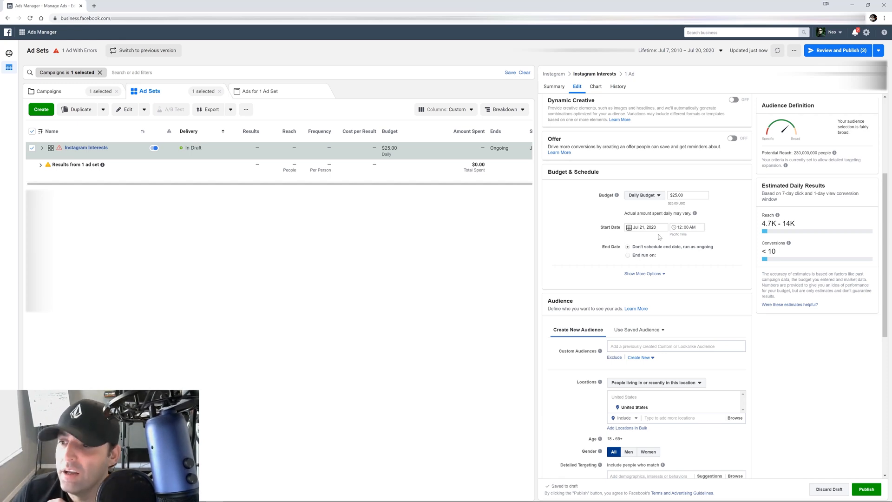
Try ending the ad set on Jul 28, 2020 at 11:59 PM, and return it to running ongoing without an end date.
{"action": "scroll", "coordinate": [681, 232], "scroll_direction": "down", "scroll_amount": 1}
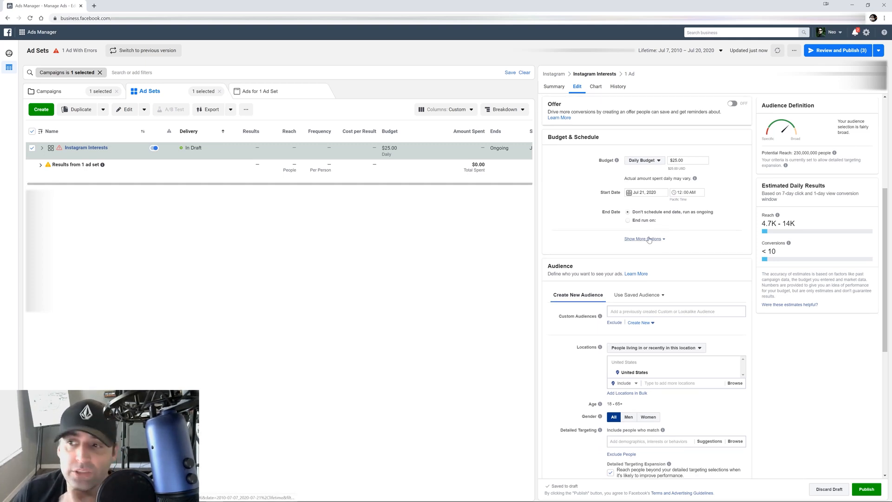
{"action": "left_click", "coordinate": [628, 220]}
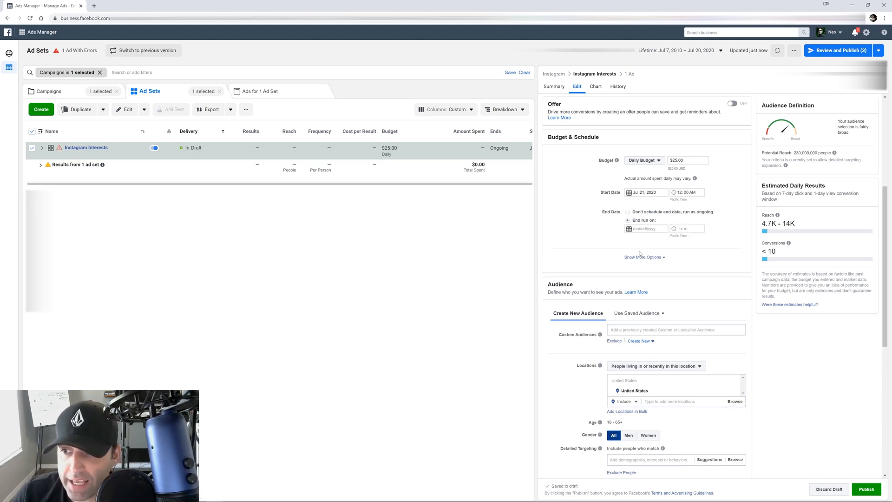
{"action": "left_click", "coordinate": [647, 229]}
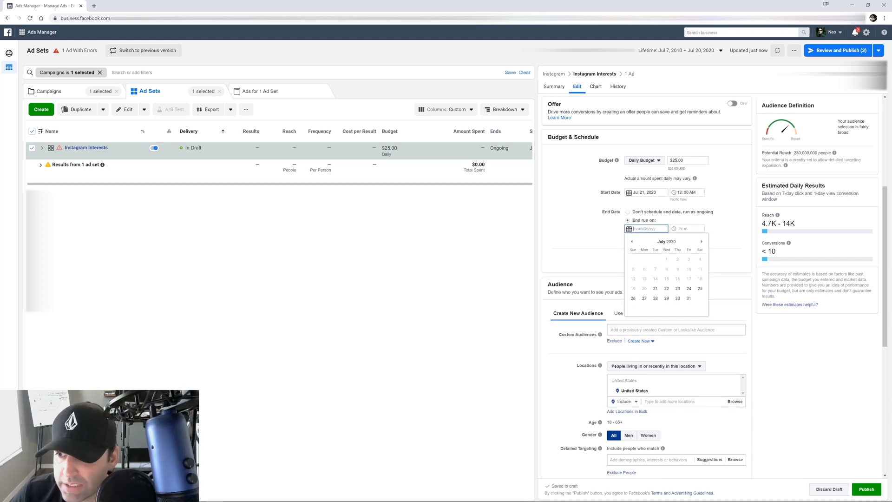
{"action": "left_click", "coordinate": [655, 298]}
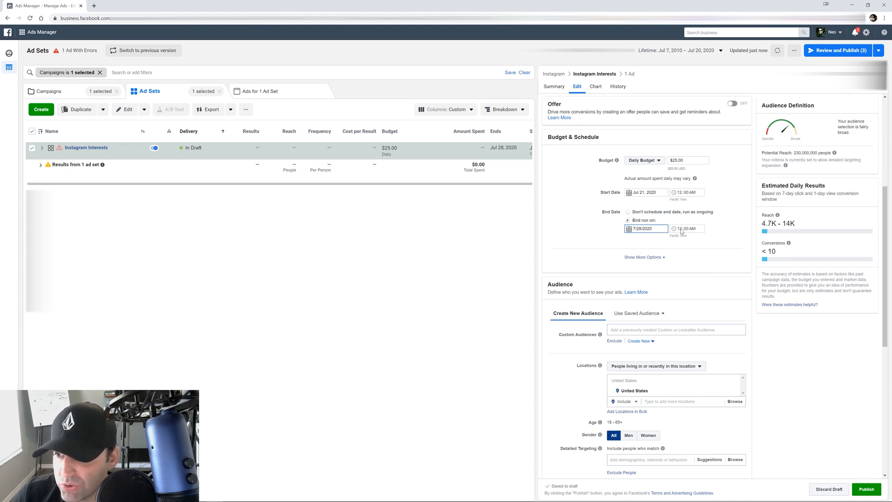
{"action": "left_click", "coordinate": [680, 229]}
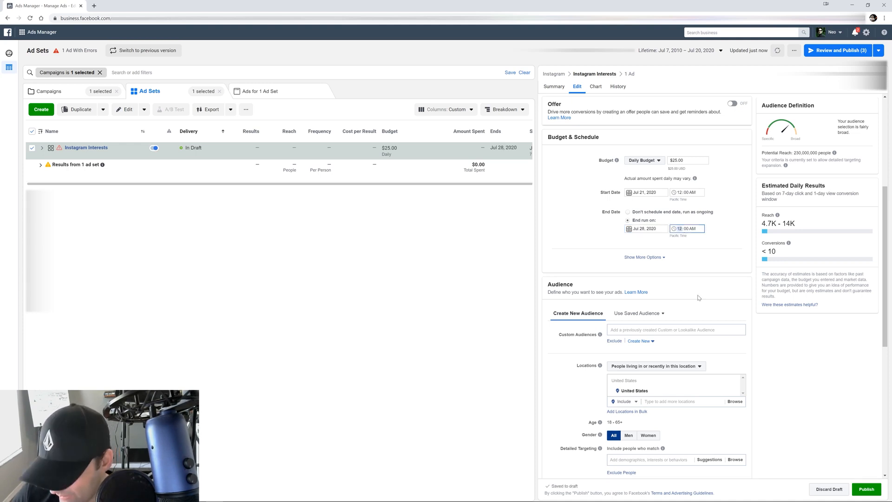
{"action": "key", "text": "Right"}
{"action": "type", "text": "59"}
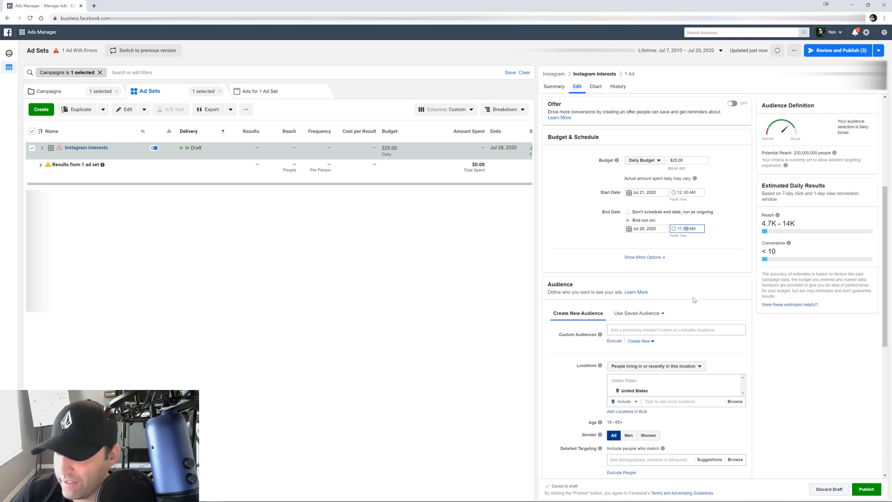
{"action": "key", "text": "Right"}
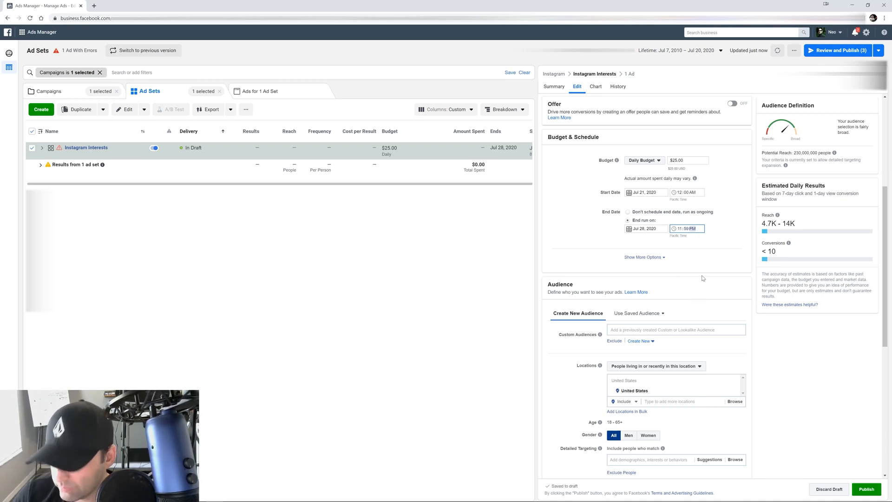
{"action": "left_click", "coordinate": [732, 220]}
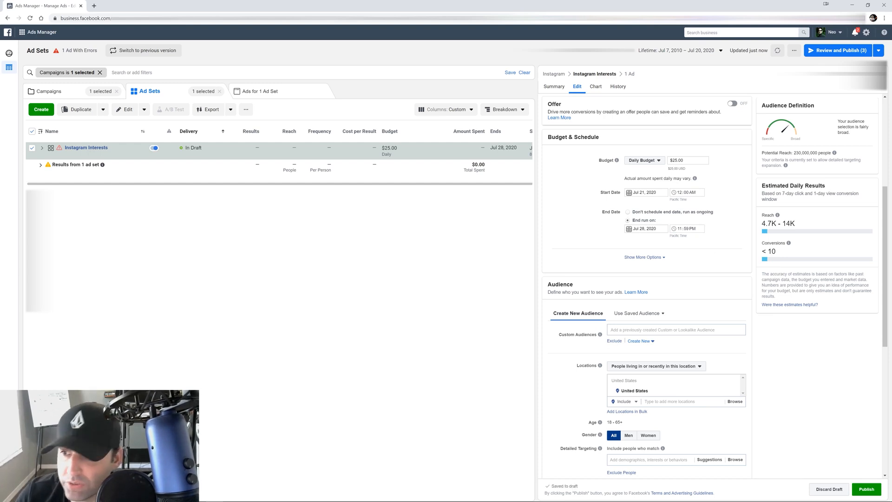
{"action": "left_click", "coordinate": [628, 213]}
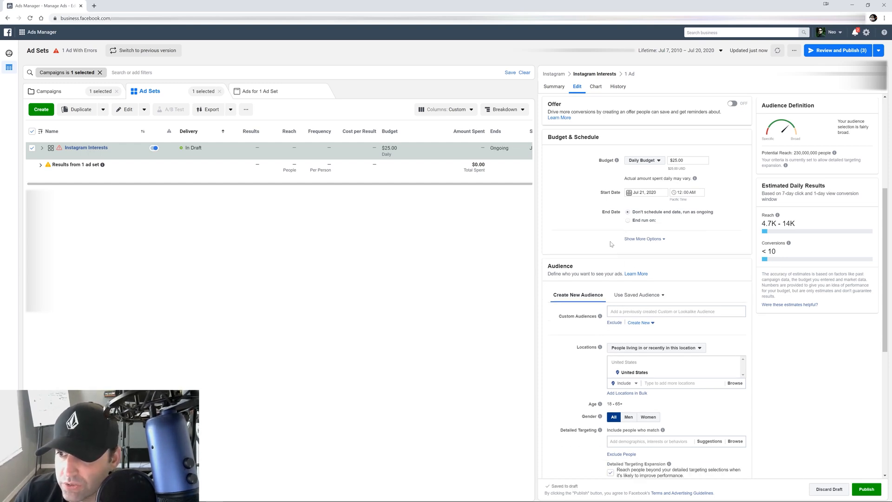
Restrict the audience to people living in this location and remove United States from the targeted locations.
{"action": "scroll", "coordinate": [681, 264], "scroll_direction": "down", "scroll_amount": 4}
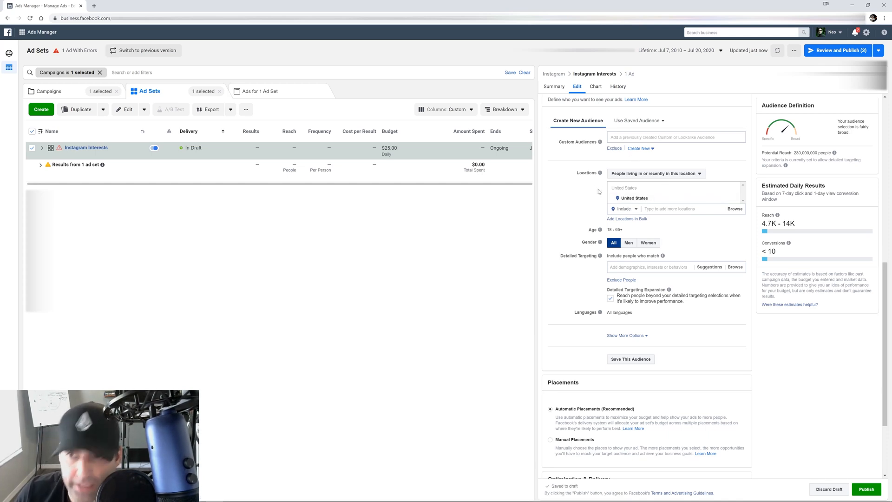
{"action": "left_click", "coordinate": [652, 174]}
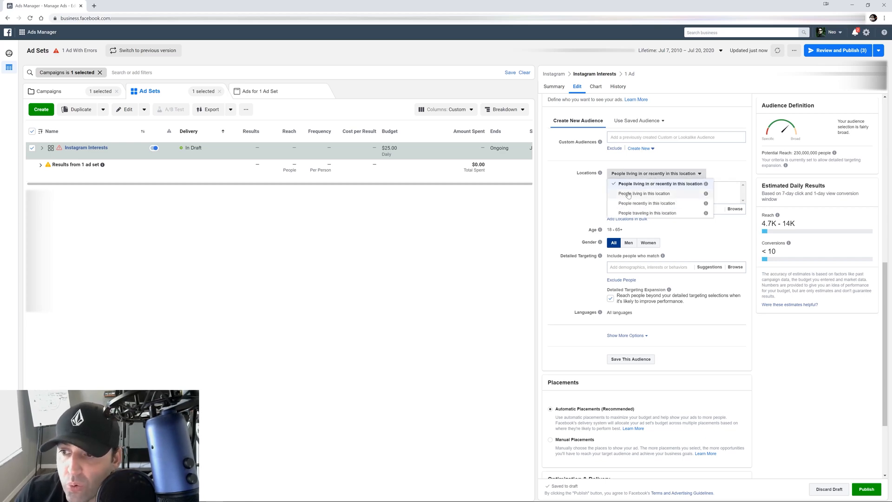
{"action": "left_click", "coordinate": [654, 195]}
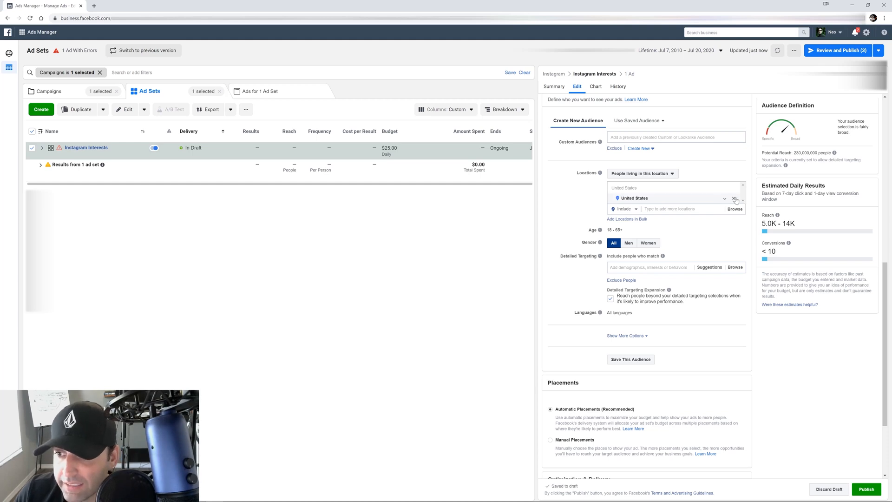
{"action": "left_click", "coordinate": [733, 199]}
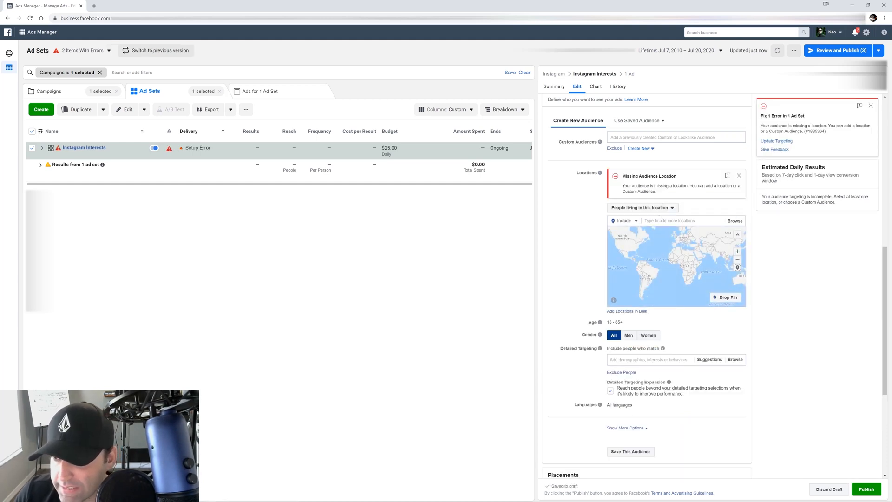
Add Fort Lauderdale, Florida as the audience location and set its radius to 10 miles.
{"action": "type", "text": "for"}
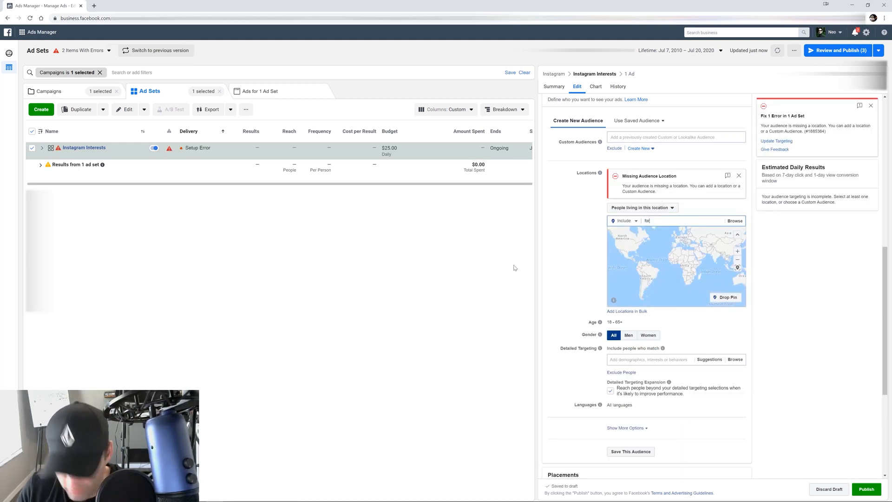
{"action": "type", "text": "t laude"}
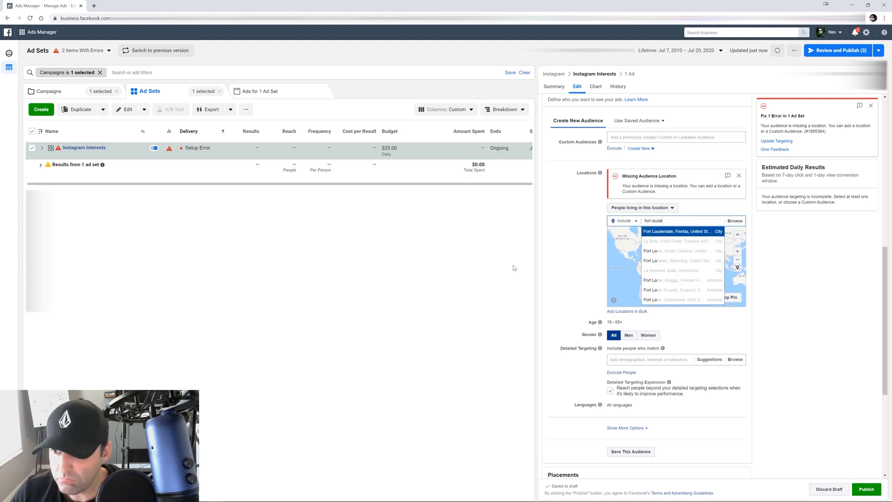
{"action": "left_click", "coordinate": [672, 234]}
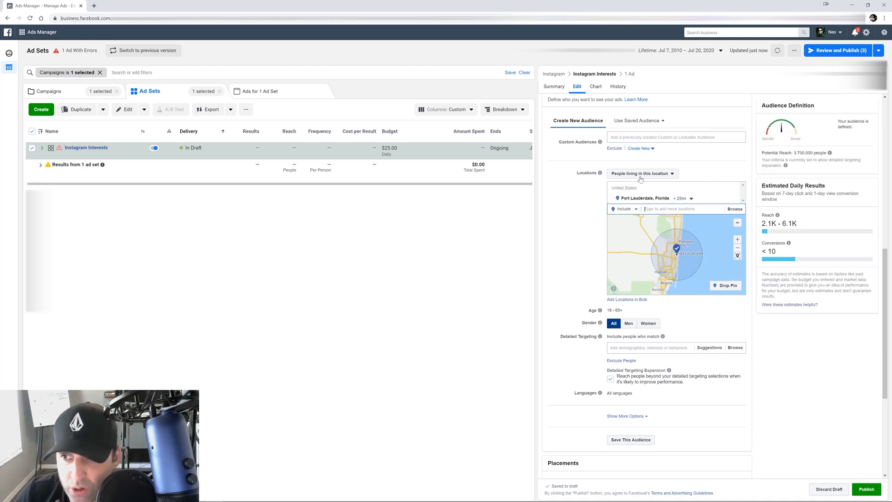
{"action": "left_click", "coordinate": [681, 200]}
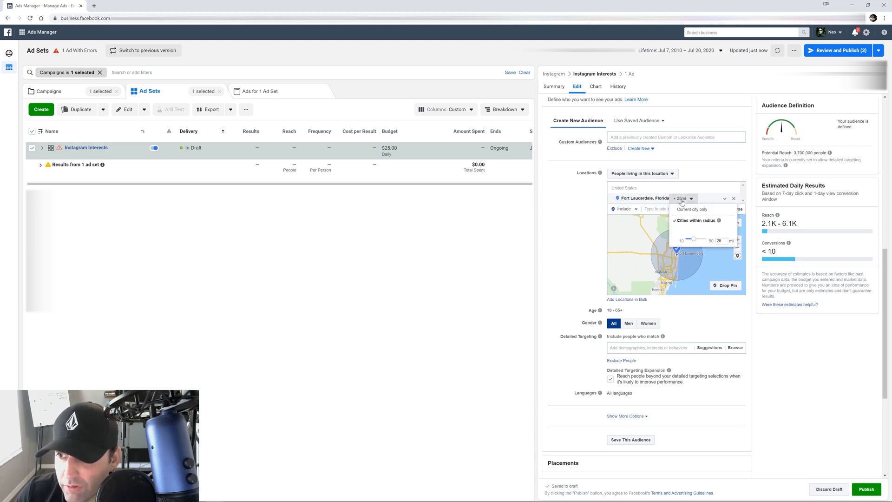
{"action": "double_click", "coordinate": [719, 241]}
{"action": "type", "text": "10"}
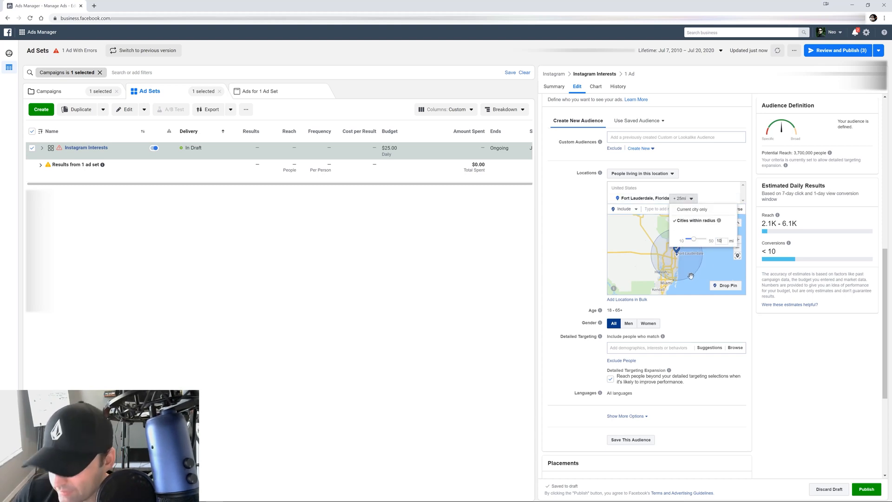
{"action": "left_click", "coordinate": [691, 277]}
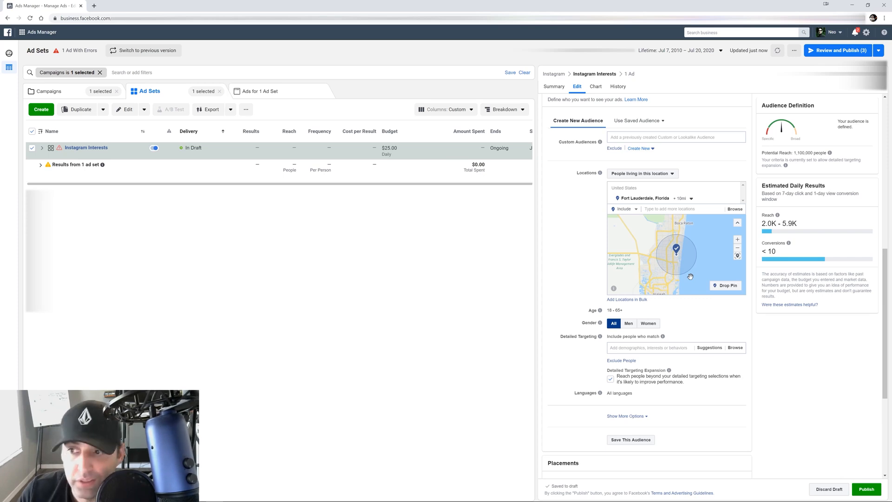
Set the radius around Fort Lauderdale to 25 miles.
{"action": "left_click", "coordinate": [686, 198]}
{"action": "type", "text": "25"}
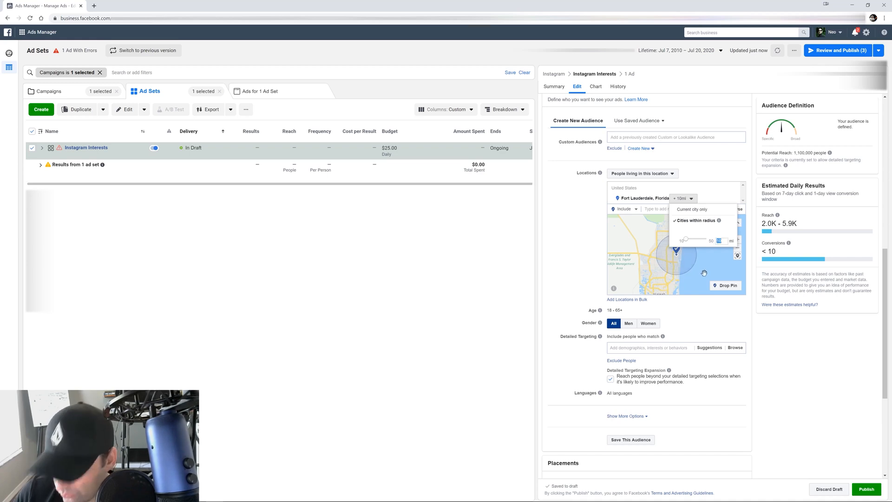
{"action": "left_click", "coordinate": [699, 263]}
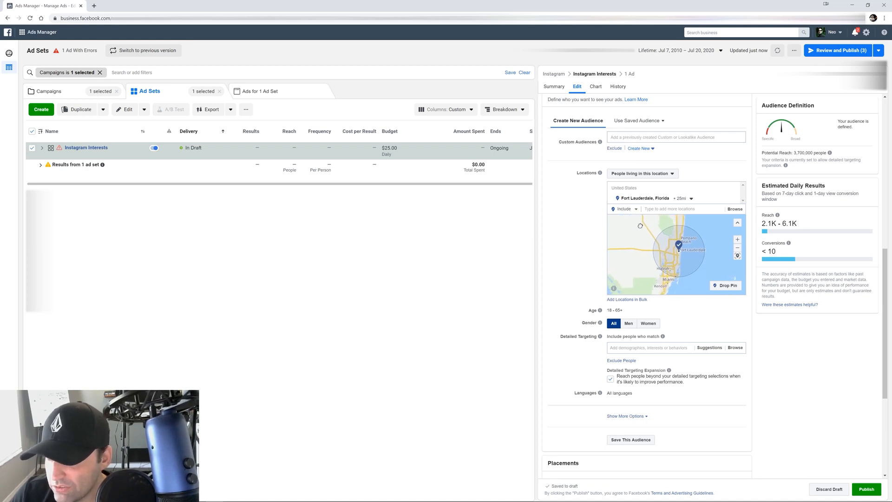
Drop a pin near Port St. Lucie on the location map and set its radius to 20 miles.
{"action": "left_click_drag", "start_coordinate": [640, 226], "coordinate": [646, 279]}
{"action": "left_click_drag", "start_coordinate": [674, 238], "coordinate": [693, 253]}
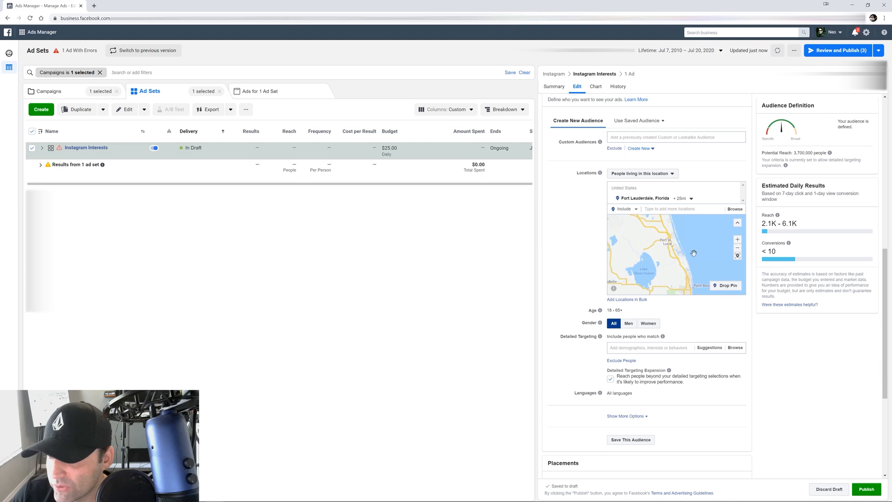
{"action": "left_click", "coordinate": [737, 256]}
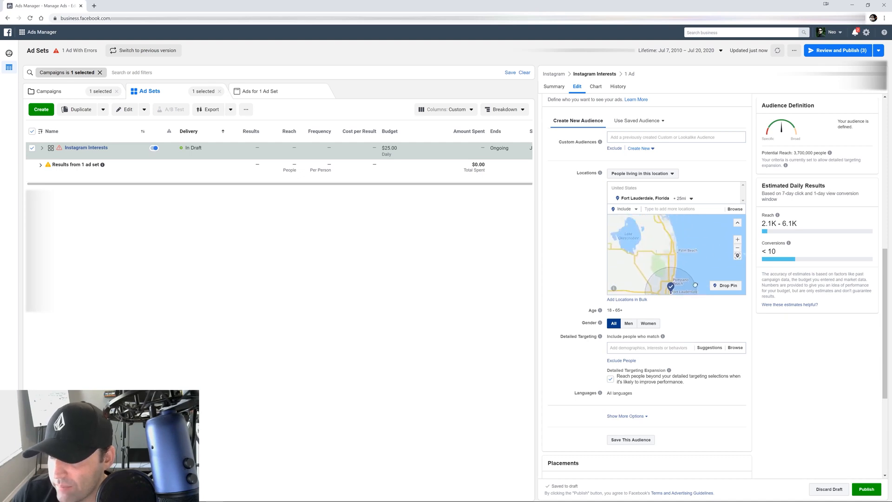
{"action": "left_click", "coordinate": [725, 285]}
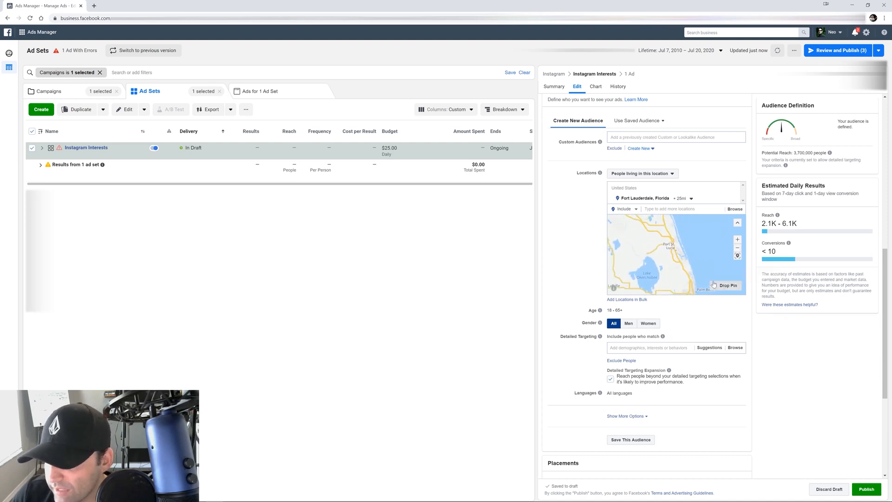
{"action": "left_click", "coordinate": [668, 244]}
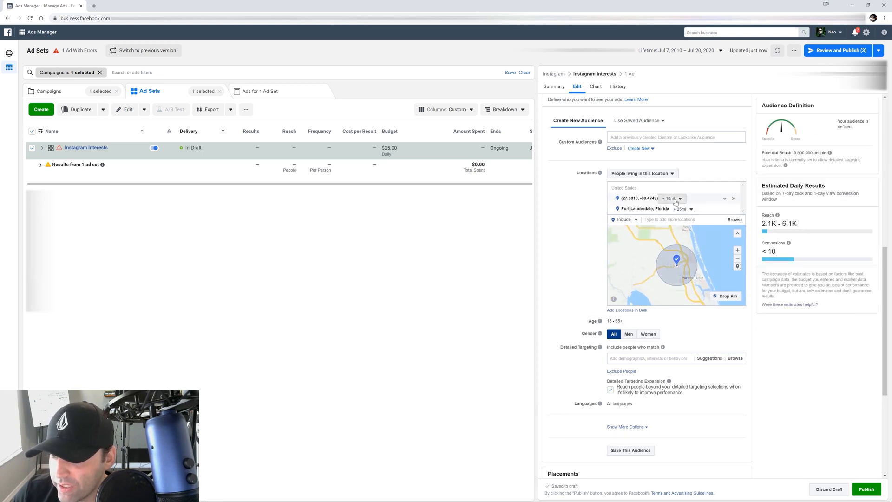
{"action": "left_click", "coordinate": [672, 198]}
{"action": "double_click", "coordinate": [706, 220]}
{"action": "type", "text": "20"}
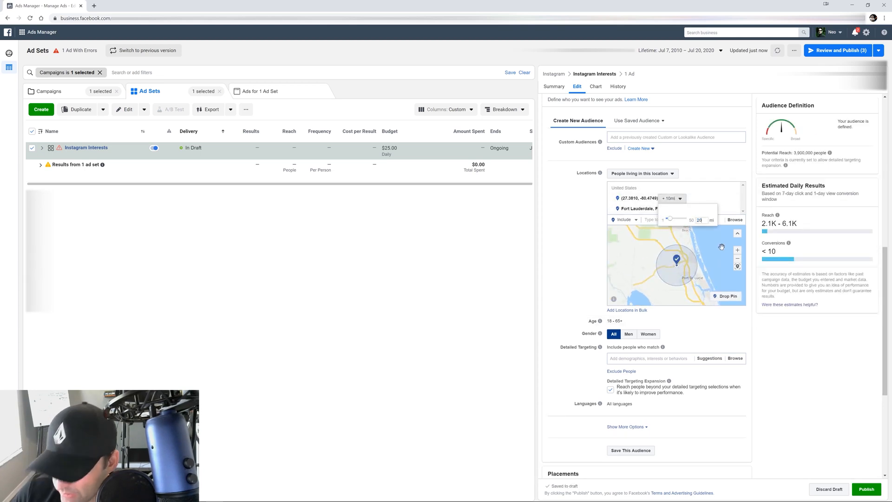
{"action": "left_click", "coordinate": [723, 245]}
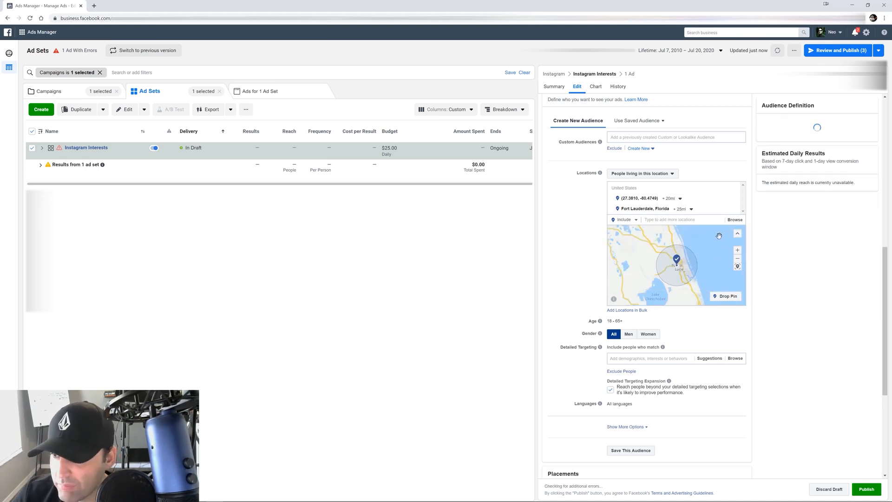
Remove both the dropped pin and Fort Lauderdale from the audience locations.
{"action": "scroll", "coordinate": [661, 286], "scroll_direction": "down", "scroll_amount": 2}
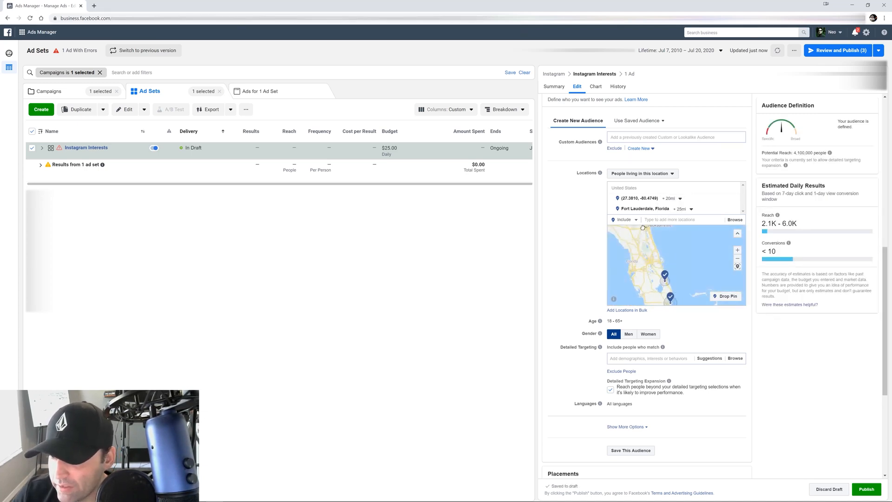
{"action": "left_click_drag", "start_coordinate": [658, 291], "coordinate": [652, 260]}
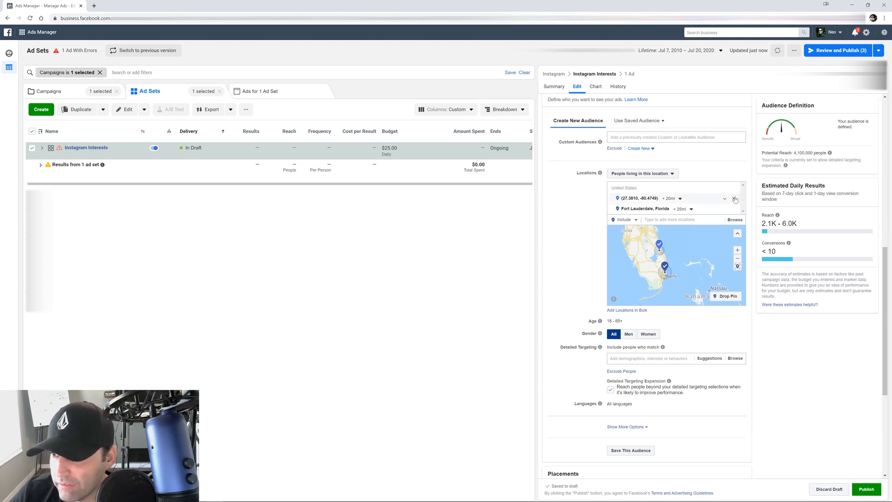
{"action": "left_click", "coordinate": [734, 199]}
{"action": "left_click", "coordinate": [734, 199]}
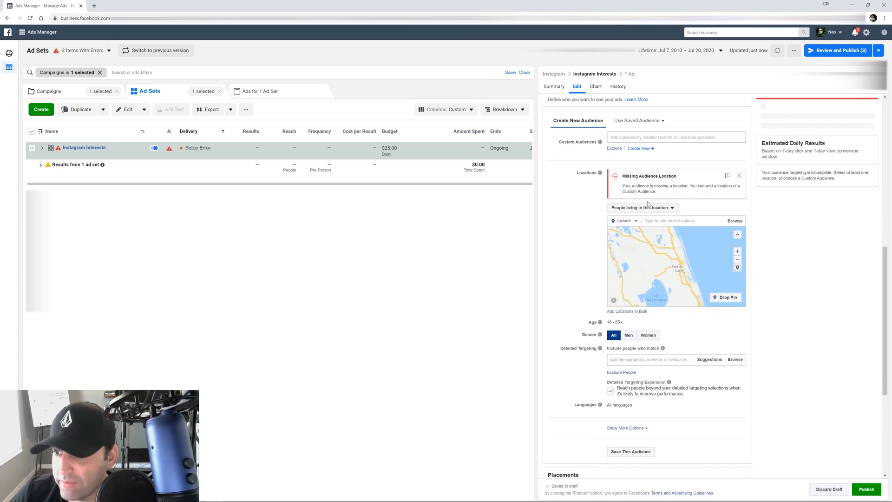
Add United States as the included audience location.
{"action": "left_click", "coordinate": [655, 221]}
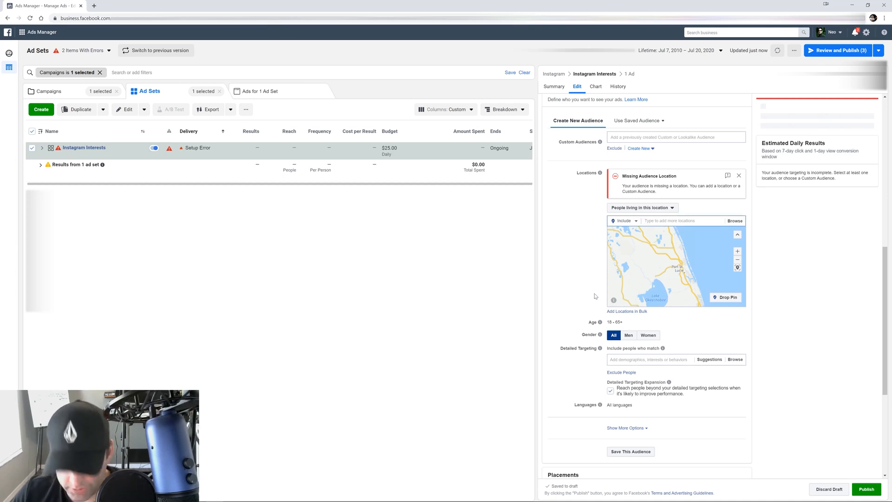
{"action": "type", "text": "united states"}
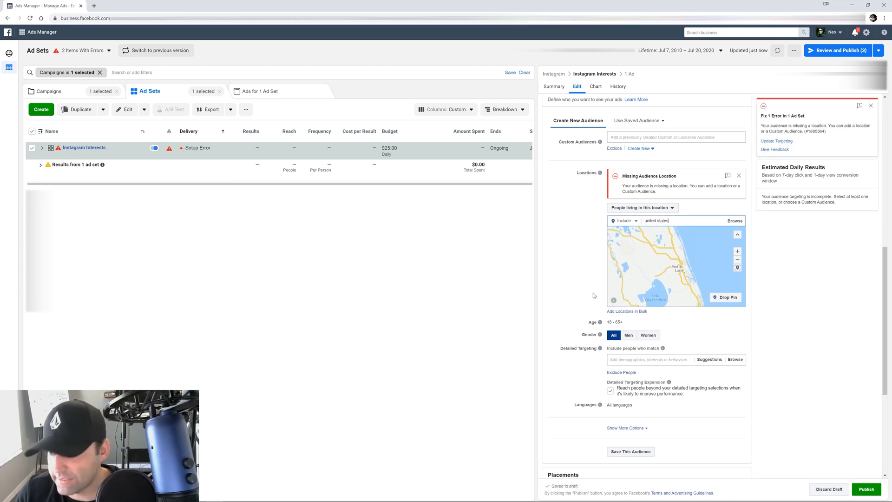
{"action": "left_click", "coordinate": [656, 232]}
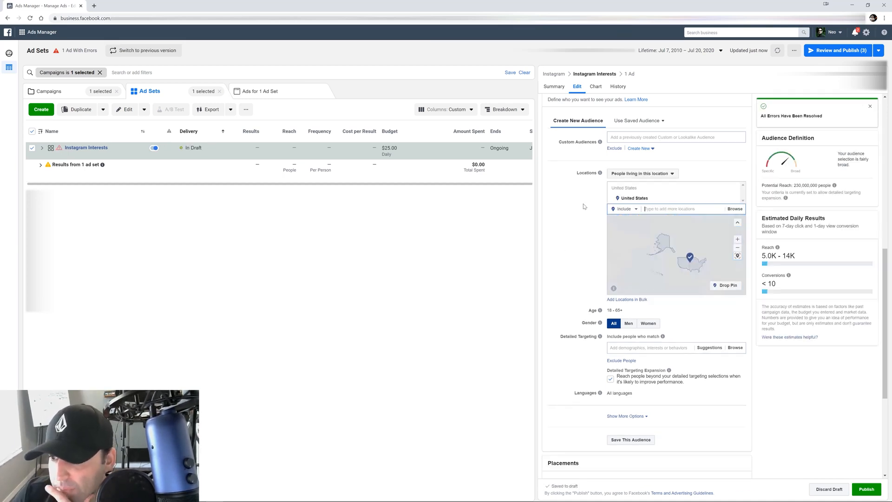
Open the audience age range for editing and add the Physical fitness interest to the detailed targeting.
{"action": "scroll", "coordinate": [583, 257], "scroll_direction": "down", "scroll_amount": 2}
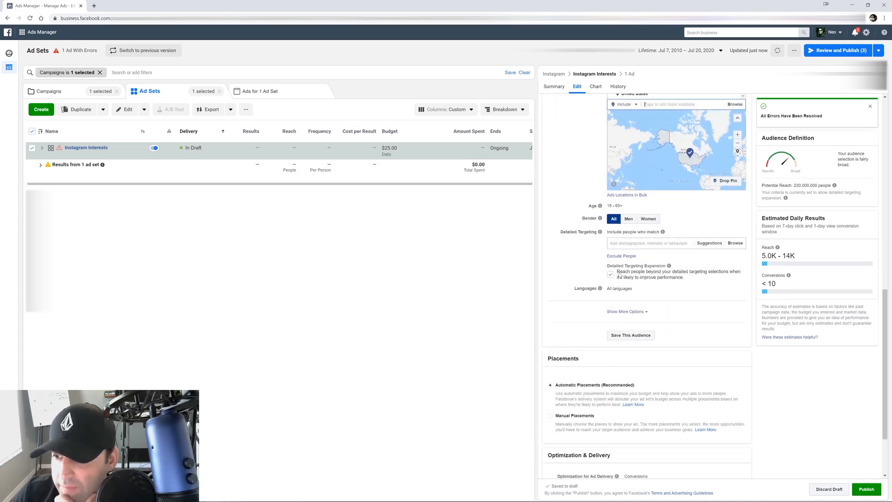
{"action": "mouse_move", "coordinate": [665, 229]}
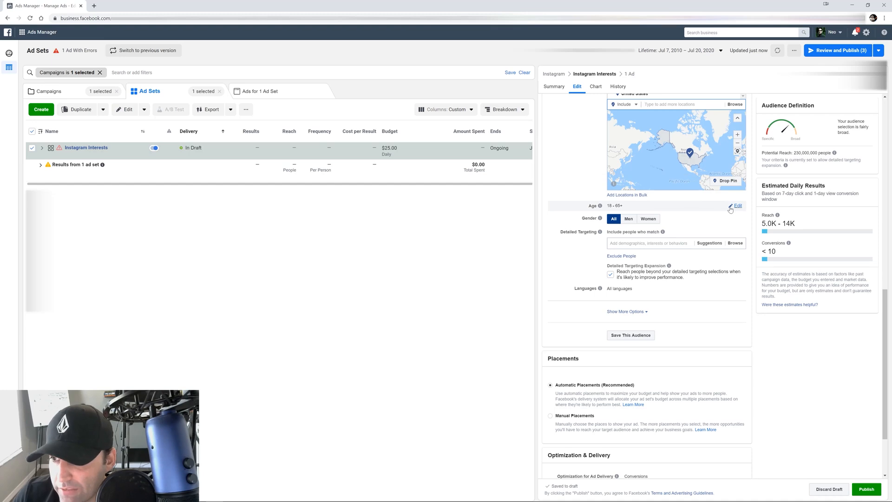
{"action": "left_click", "coordinate": [736, 206]}
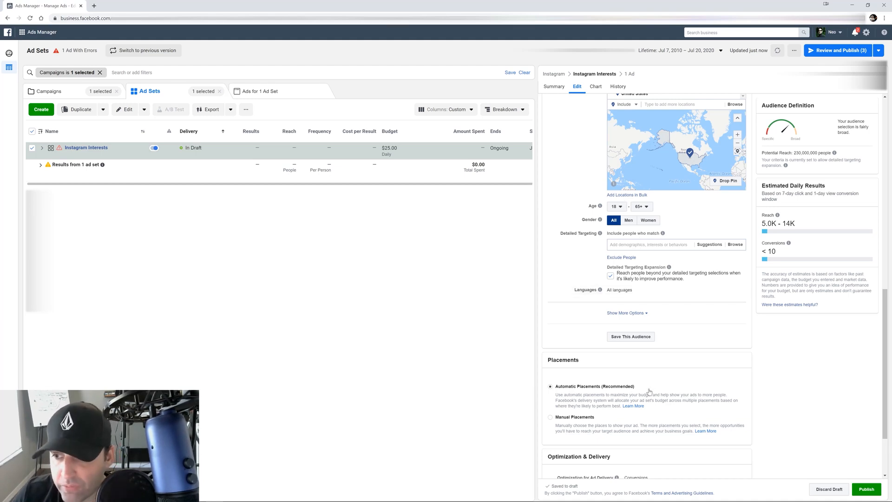
{"action": "scroll", "coordinate": [722, 278], "scroll_direction": "up", "scroll_amount": 1}
{"action": "scroll", "coordinate": [650, 260], "scroll_direction": "down", "scroll_amount": 2}
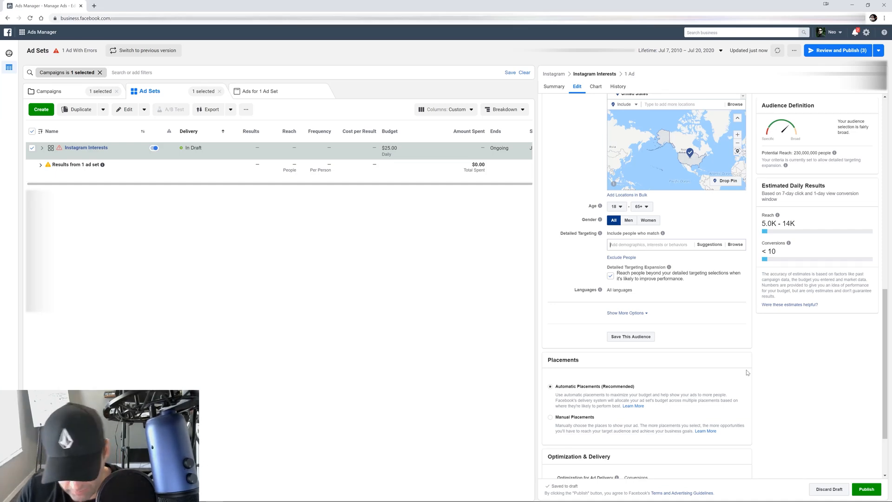
{"action": "type", "text": "fitne"}
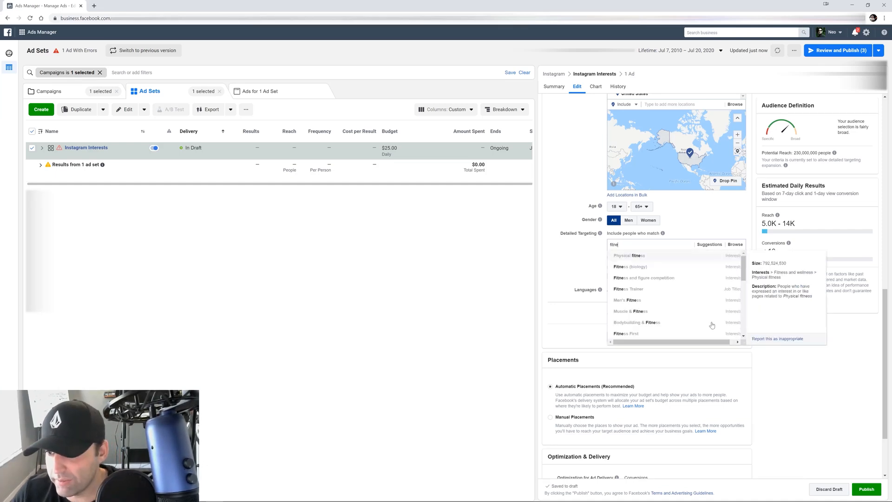
{"action": "left_click", "coordinate": [650, 261]}
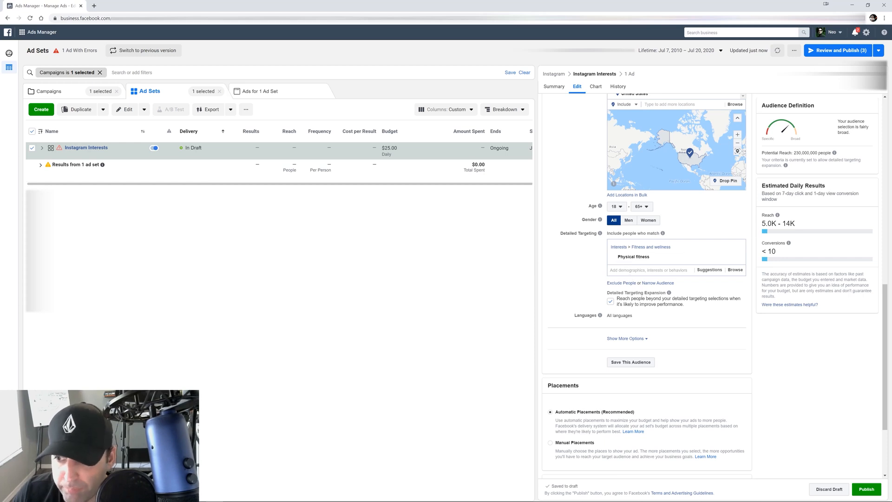
Search the detailed targeting interests for pets and clear the search text.
{"action": "left_click", "coordinate": [651, 270]}
{"action": "type", "text": "pets"}
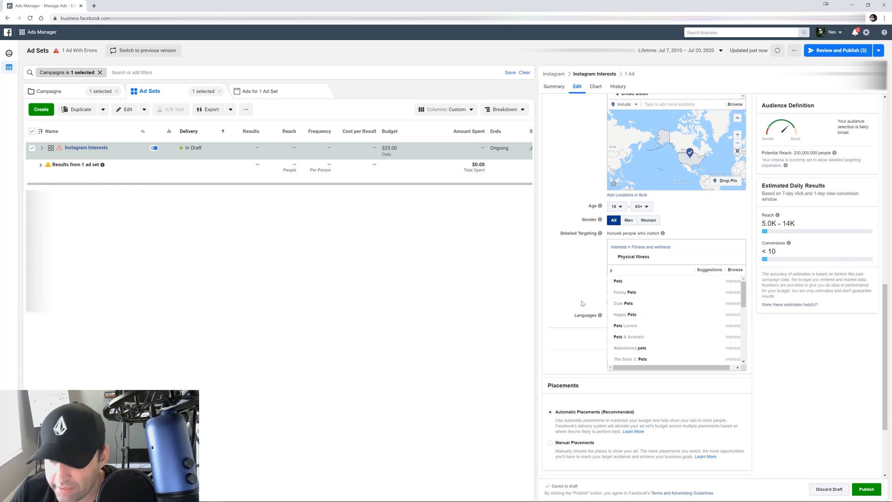
{"action": "key", "text": "BackSpace"}
{"action": "key", "text": "BackSpace"}
{"action": "key", "text": "BackSpace"}
{"action": "key", "text": "BackSpace"}
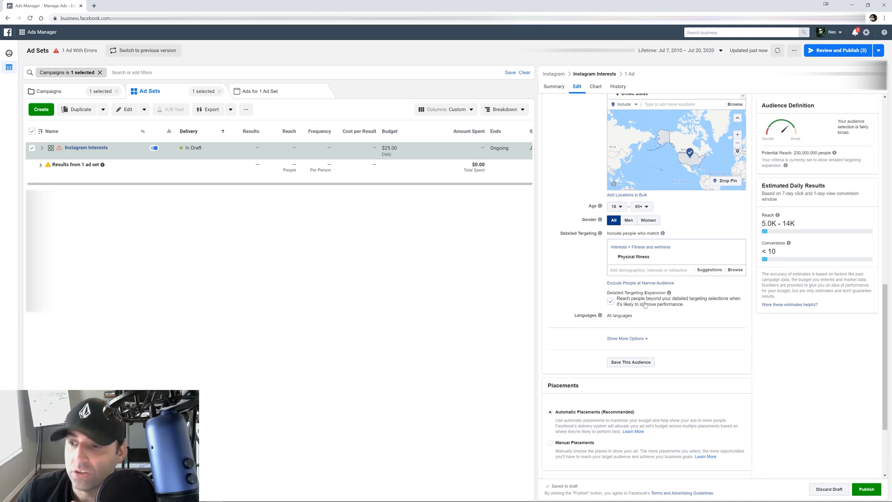
Switch the ad set to manual placements and deselect the Facebook, Audience Network and Messenger platforms, keeping only Instagram.
{"action": "mouse_move", "coordinate": [622, 258]}
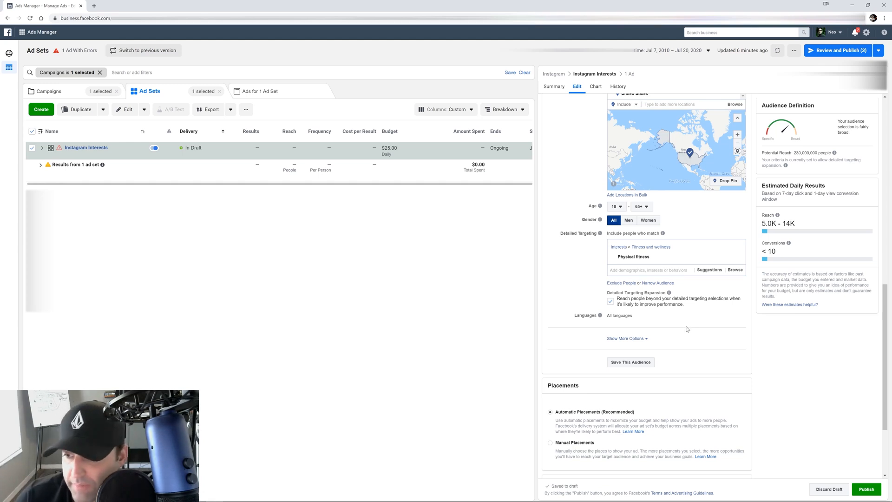
{"action": "scroll", "coordinate": [707, 303], "scroll_direction": "down", "scroll_amount": 1}
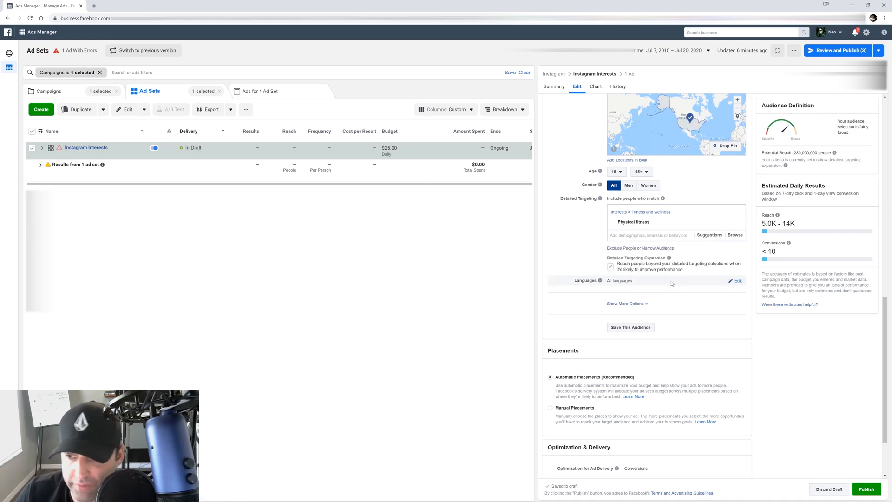
{"action": "scroll", "coordinate": [673, 287], "scroll_direction": "down", "scroll_amount": 1}
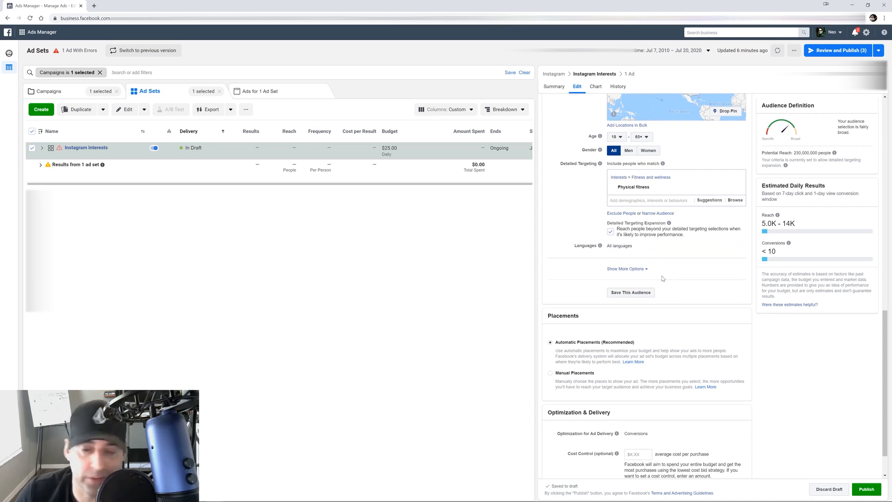
{"action": "scroll", "coordinate": [692, 261], "scroll_direction": "down", "scroll_amount": 1}
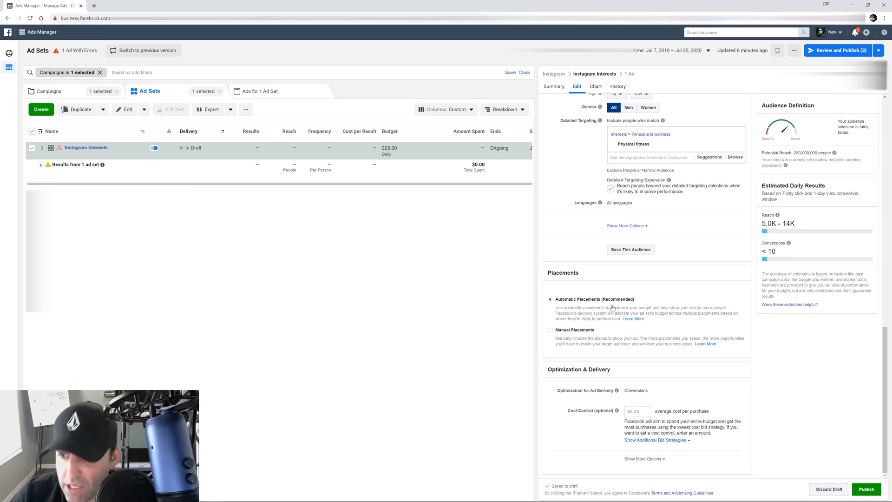
{"action": "left_click", "coordinate": [550, 331]}
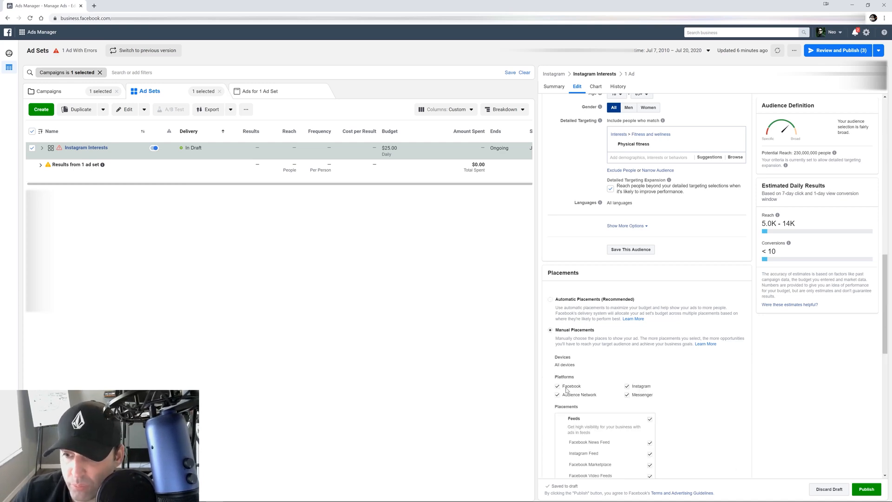
{"action": "scroll", "coordinate": [689, 219], "scroll_direction": "down", "scroll_amount": 5}
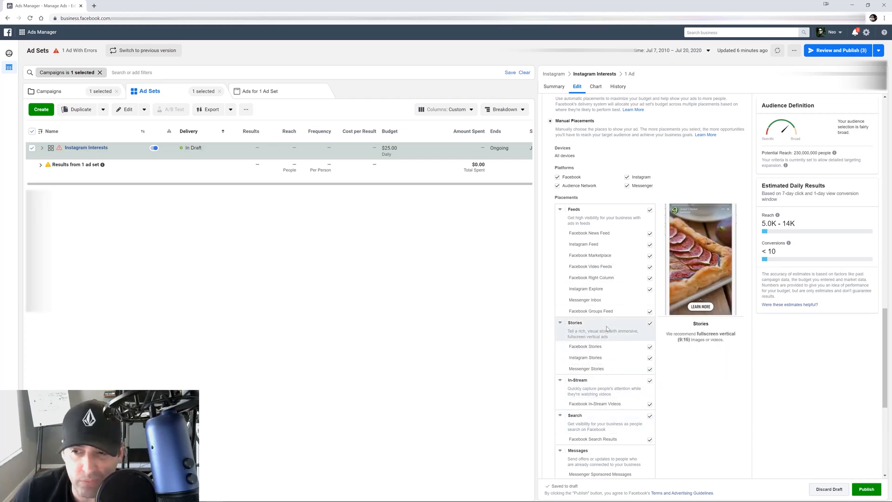
{"action": "left_click", "coordinate": [557, 177]}
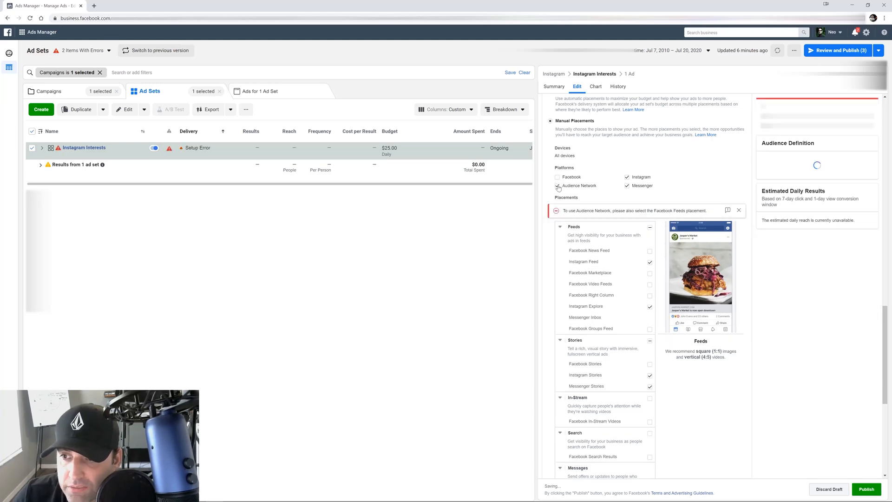
{"action": "left_click", "coordinate": [627, 186]}
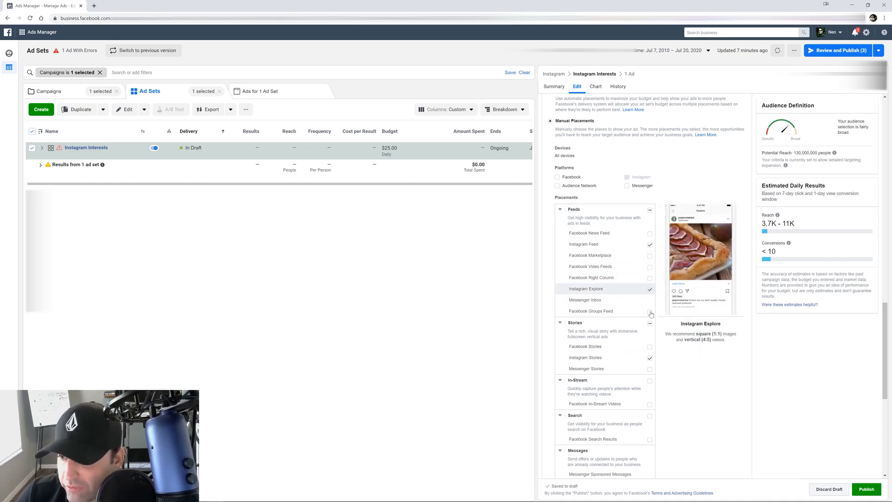
Try limiting the placements to Instagram Feed only, and reselect Instagram Explore and Instagram Stories.
{"action": "left_click", "coordinate": [649, 289]}
{"action": "left_click", "coordinate": [649, 358]}
{"action": "left_click", "coordinate": [649, 245]}
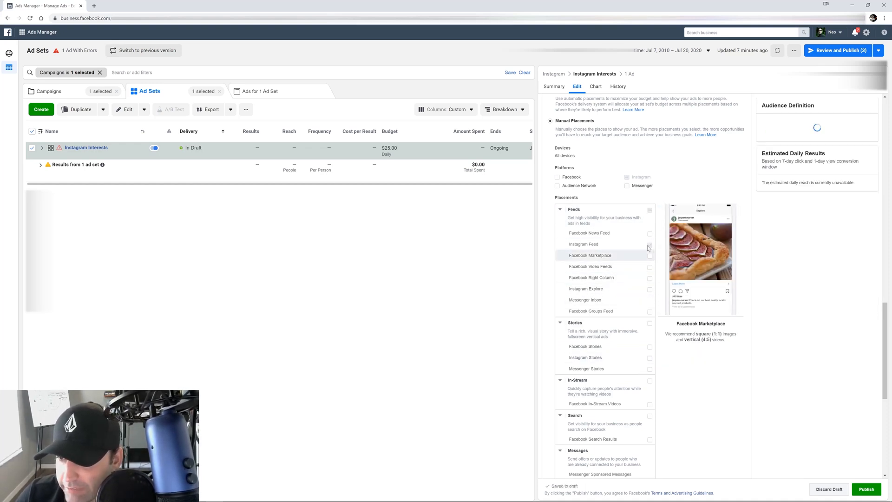
{"action": "left_click", "coordinate": [650, 358]}
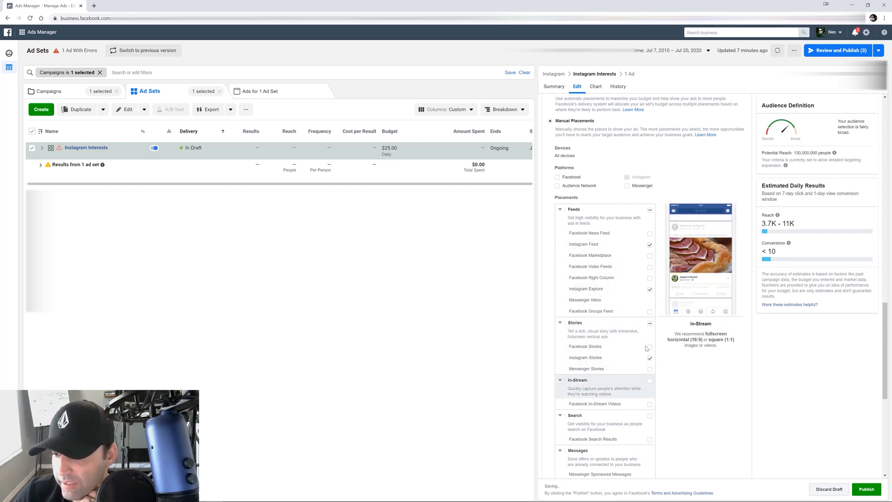
Open the ad set's Video 1 Evergreen ad and enter its destination website URL.
{"action": "scroll", "coordinate": [733, 381], "scroll_direction": "down", "scroll_amount": 4}
{"action": "scroll", "coordinate": [735, 381], "scroll_direction": "down", "scroll_amount": 2}
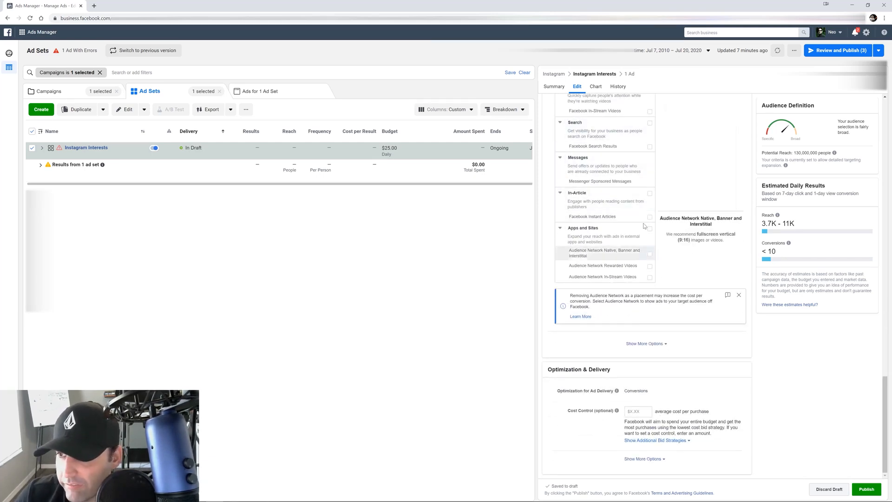
{"action": "scroll", "coordinate": [641, 241], "scroll_direction": "up", "scroll_amount": 2}
{"action": "scroll", "coordinate": [640, 239], "scroll_direction": "up", "scroll_amount": 8}
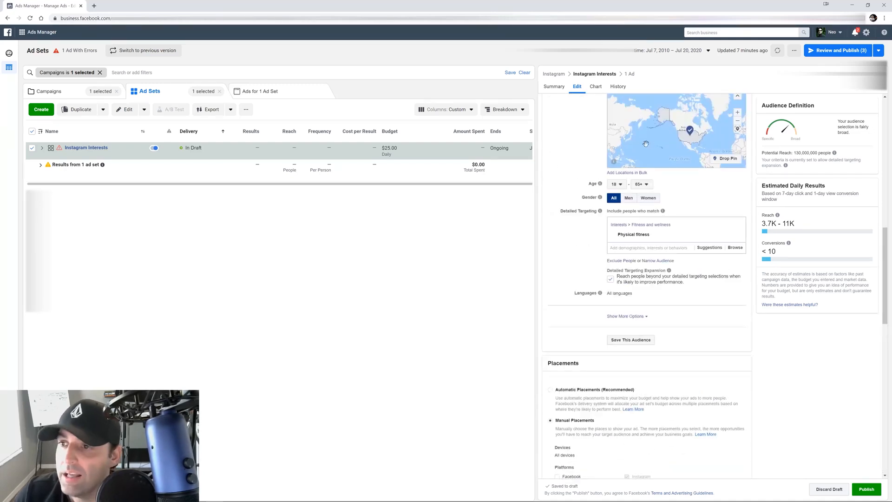
{"action": "left_click", "coordinate": [631, 74]}
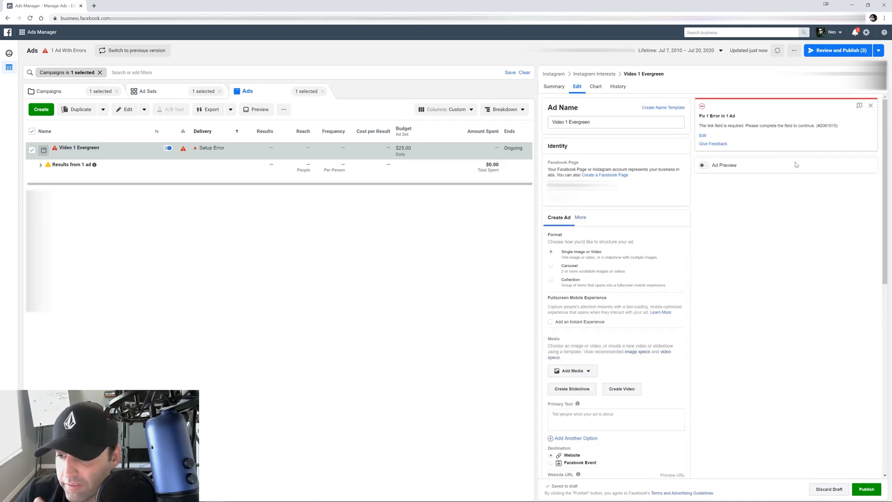
{"action": "scroll", "coordinate": [782, 202], "scroll_direction": "down", "scroll_amount": 4}
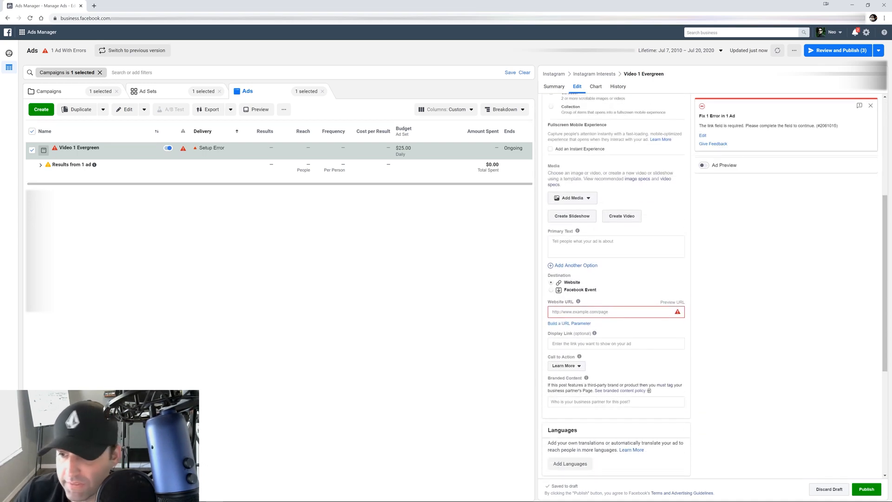
{"action": "left_click", "coordinate": [608, 312]}
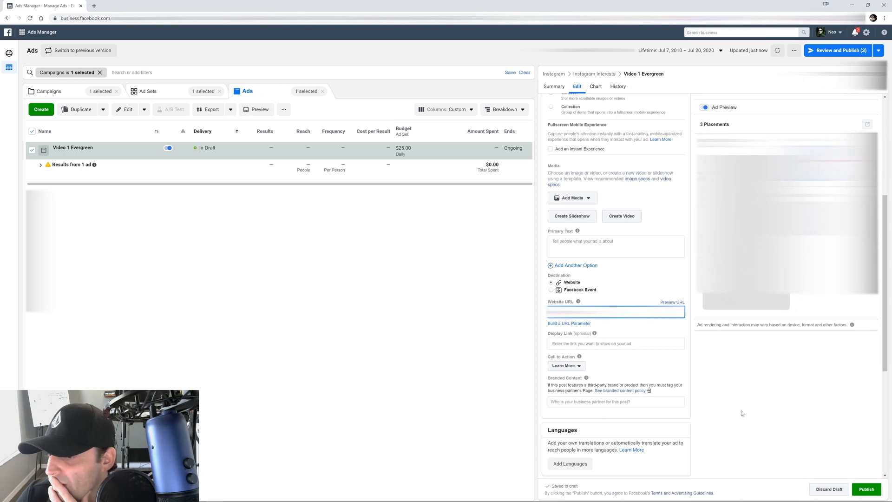
{"action": "left_click", "coordinate": [767, 405]}
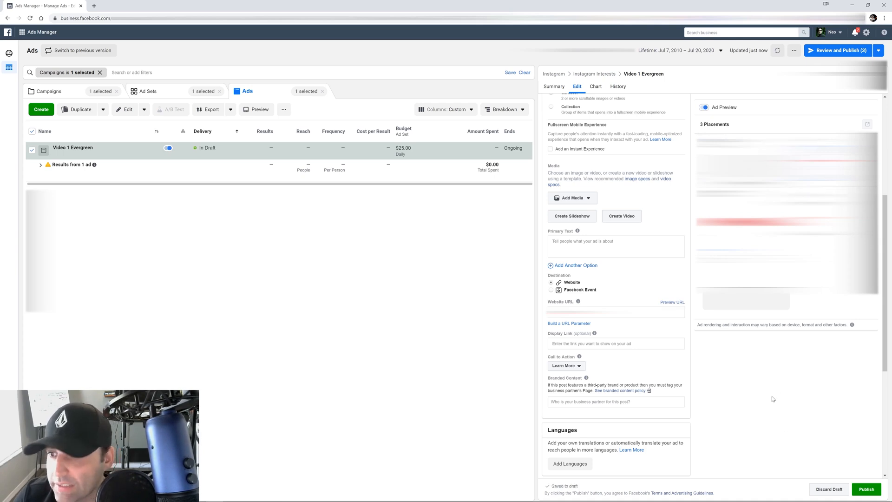
Add a 600 × 600 image as the media of the Video 1 Evergreen ad.
{"action": "scroll", "coordinate": [774, 399], "scroll_direction": "up", "scroll_amount": 5}
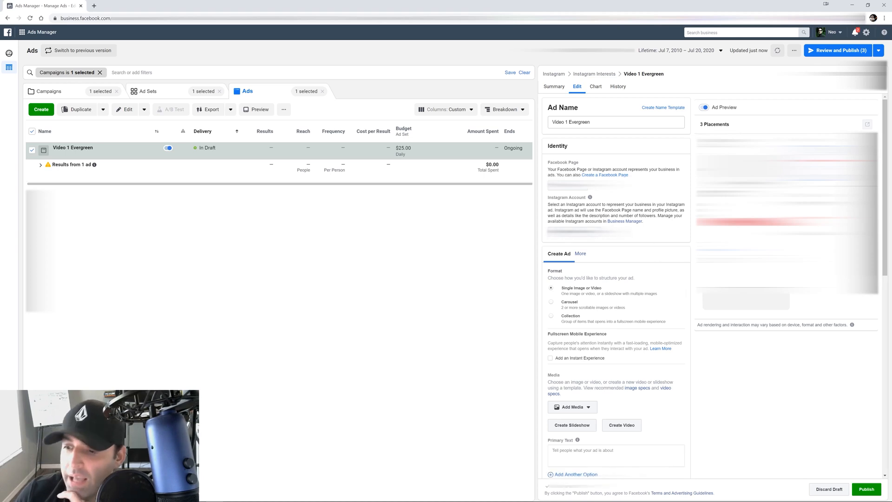
{"action": "scroll", "coordinate": [650, 239], "scroll_direction": "down", "scroll_amount": 4}
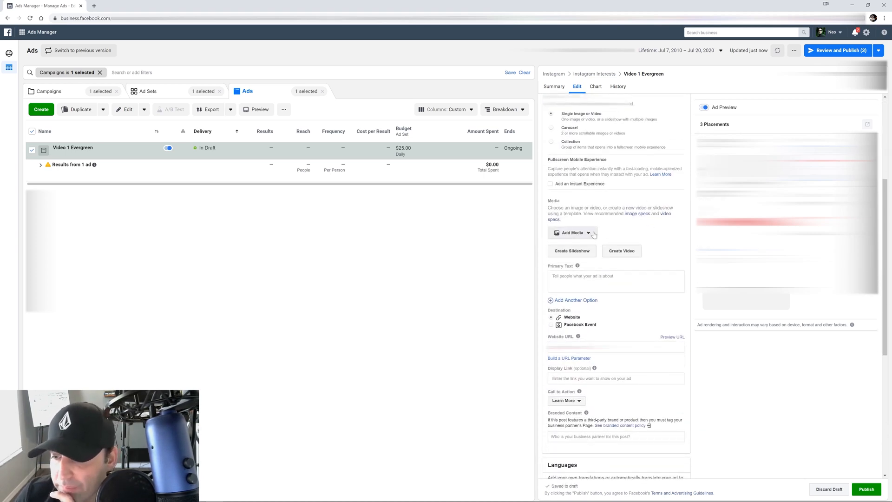
{"action": "left_click", "coordinate": [589, 233]}
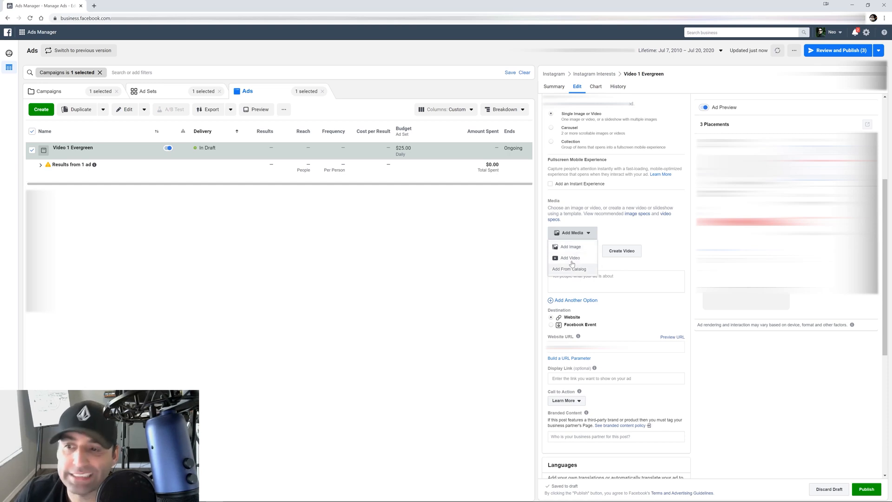
{"action": "left_click", "coordinate": [573, 249]}
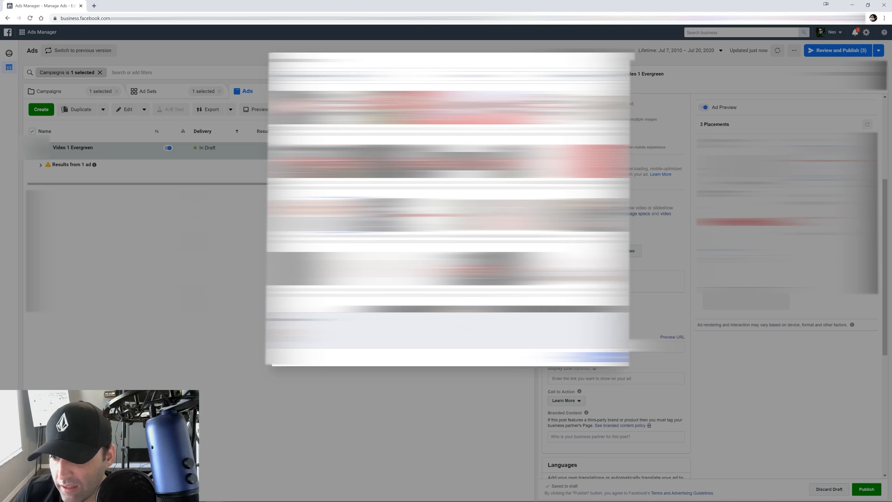
{"action": "left_click", "coordinate": [609, 358]}
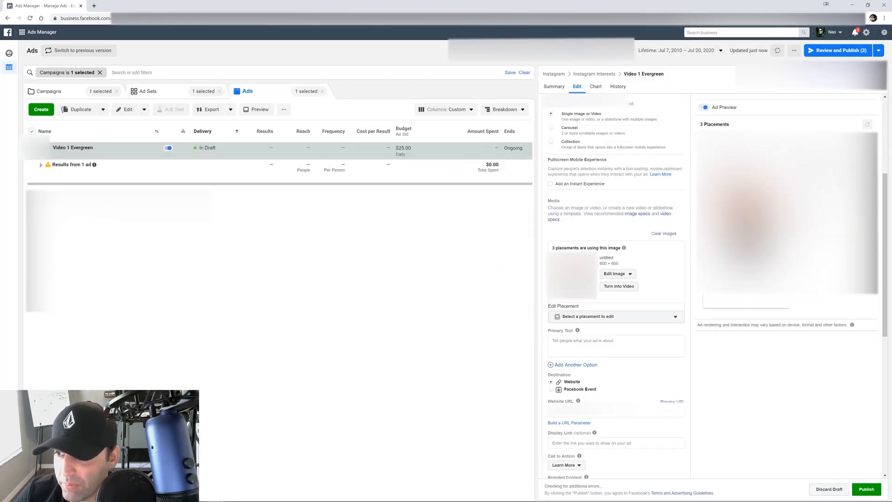
Enter "Take Advantage of our end of the month sale today!" as the primary text of the Video 1 Evergreen ad.
{"action": "scroll", "coordinate": [736, 384], "scroll_direction": "down", "scroll_amount": 1}
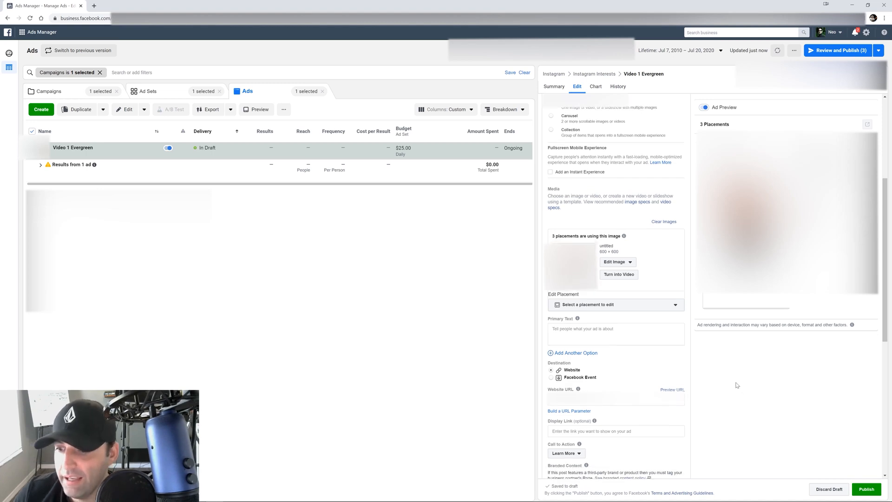
{"action": "scroll", "coordinate": [737, 385], "scroll_direction": "down", "scroll_amount": 2}
{"action": "left_click", "coordinate": [613, 241]}
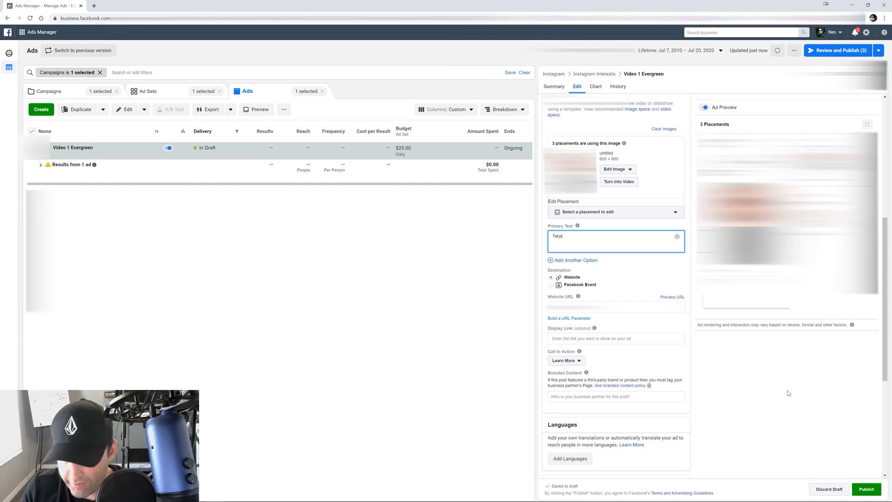
{"action": "type", "text": "Takje"}
{"action": "key", "text": "BackSpace"}
{"action": "key", "text": "BackSpace"}
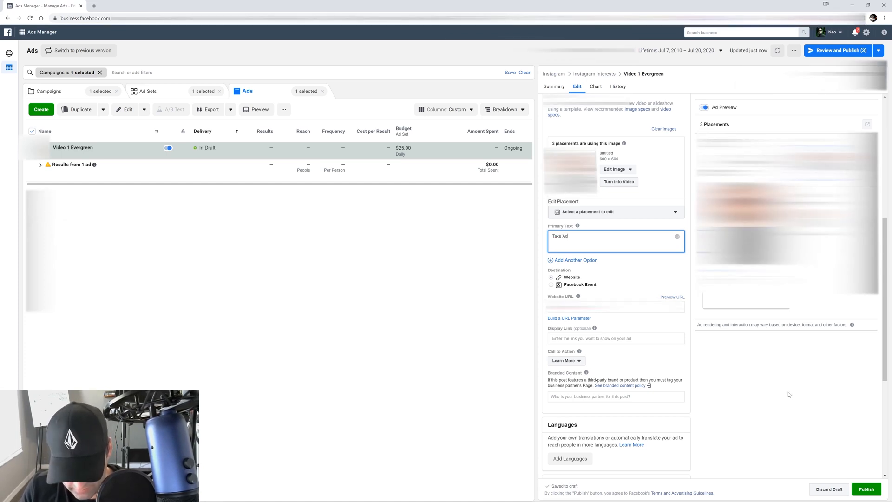
{"action": "type", "text": "e Advantage"}
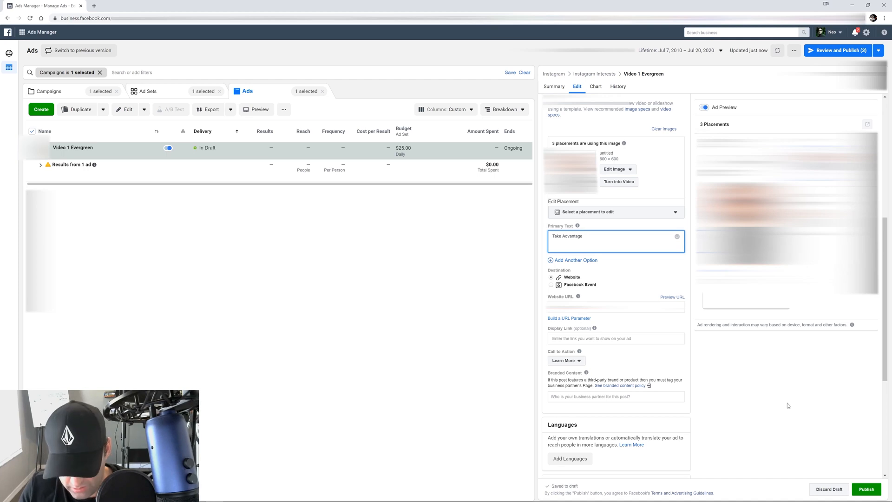
{"action": "type", "text": " of our"}
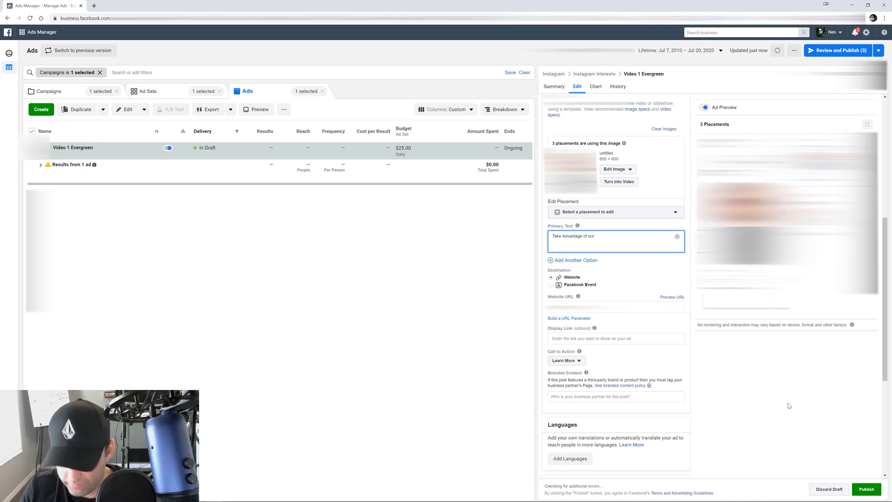
{"action": "type", "text": " end of the mont"}
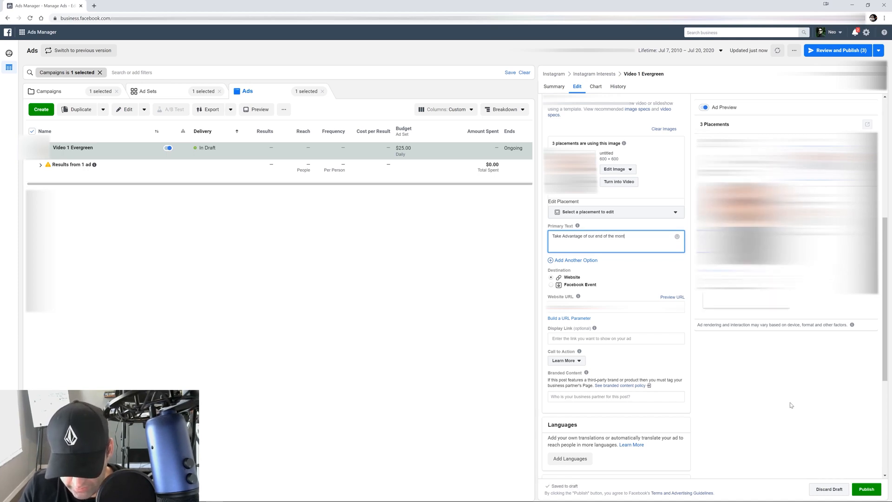
{"action": "type", "text": "h sale to"}
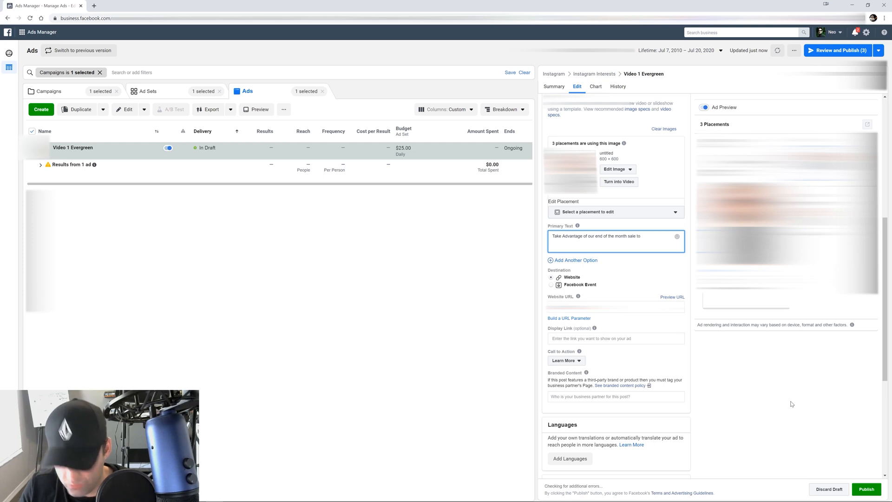
{"action": "type", "text": "day"}
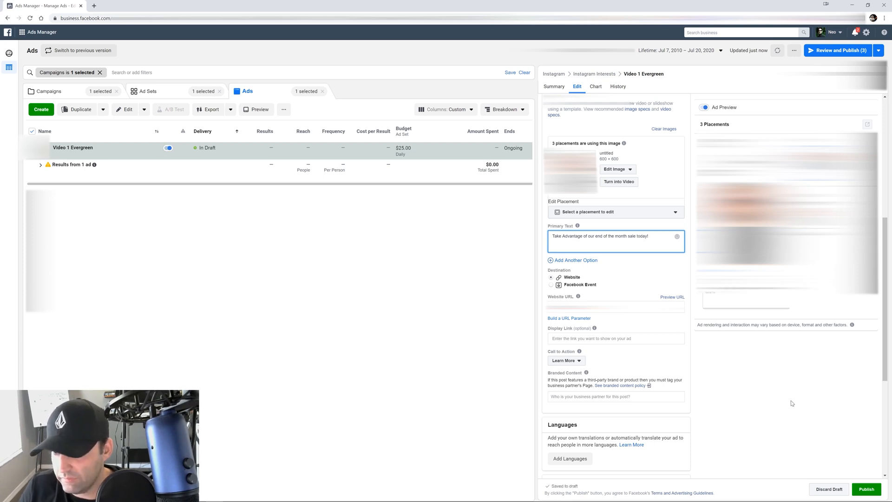
{"action": "type", "text": "!"}
{"action": "key", "text": "Return"}
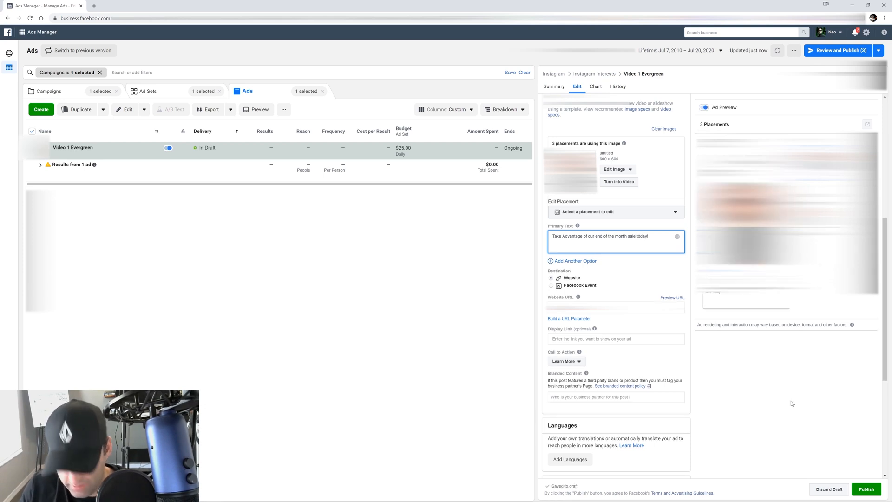
Add a separate "Click Shop Now" line to the primary text and make its first sentence end with "today before it's too late!".
{"action": "type", "text": "Clic"}
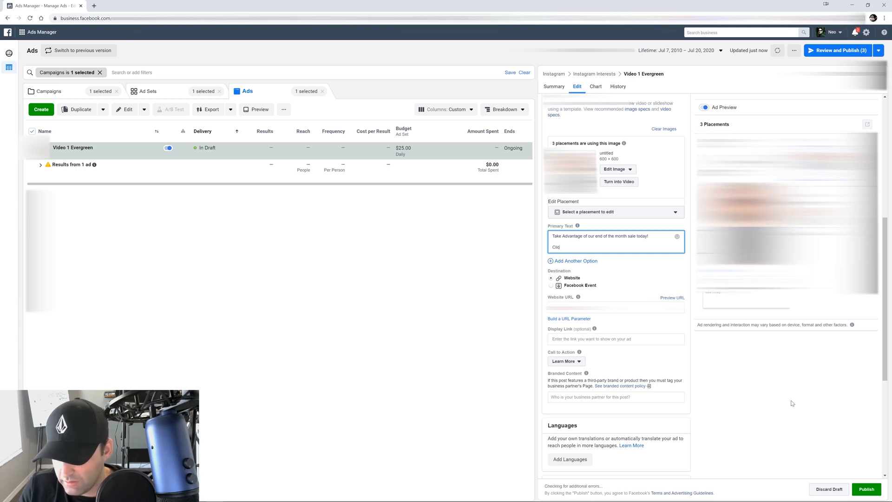
{"action": "type", "text": "k Sho"}
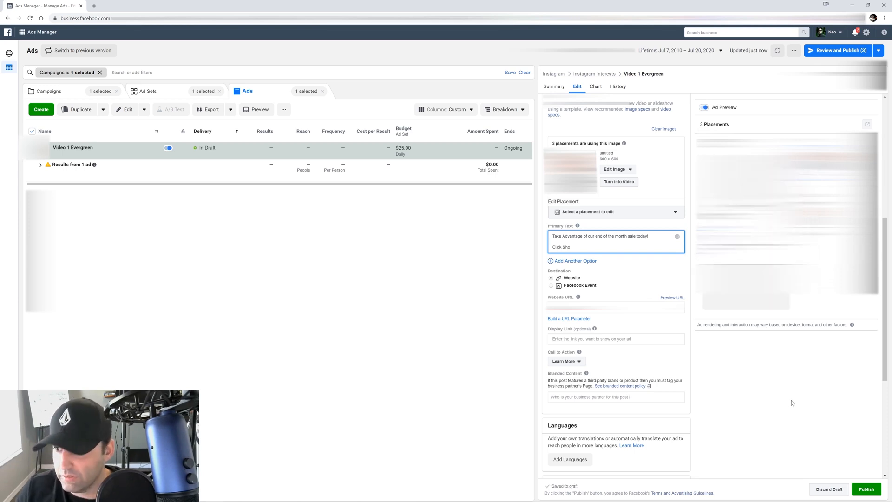
{"action": "left_click", "coordinate": [648, 236]}
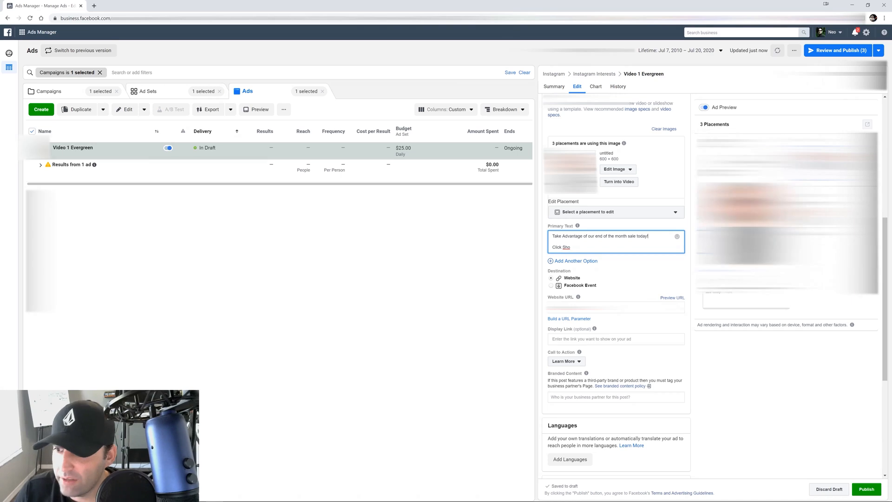
{"action": "key", "text": "BackSpace"}
{"action": "type", "text": "befor"}
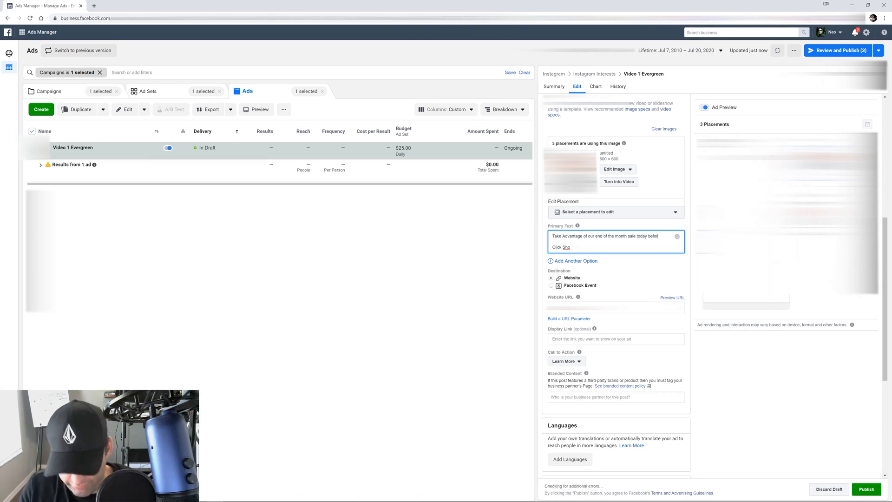
{"action": "type", "text": "e it"}
{"action": "type", "text": "s too late!"}
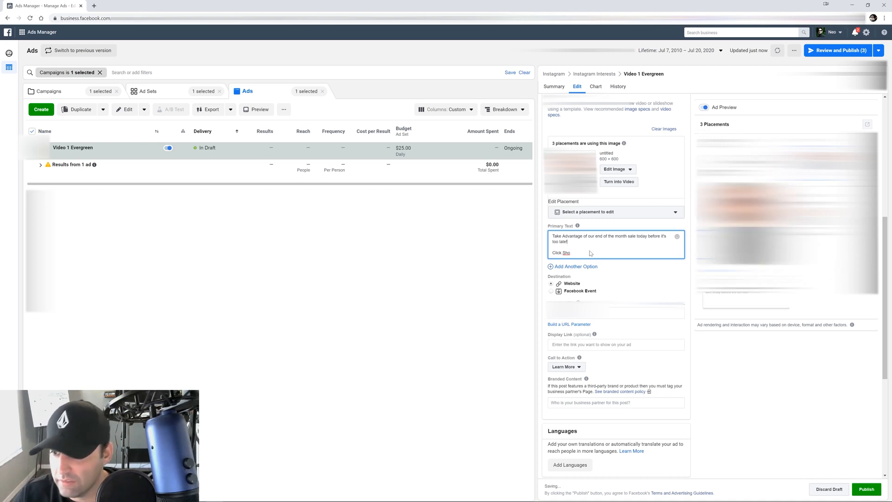
{"action": "type", "text": "Now"}
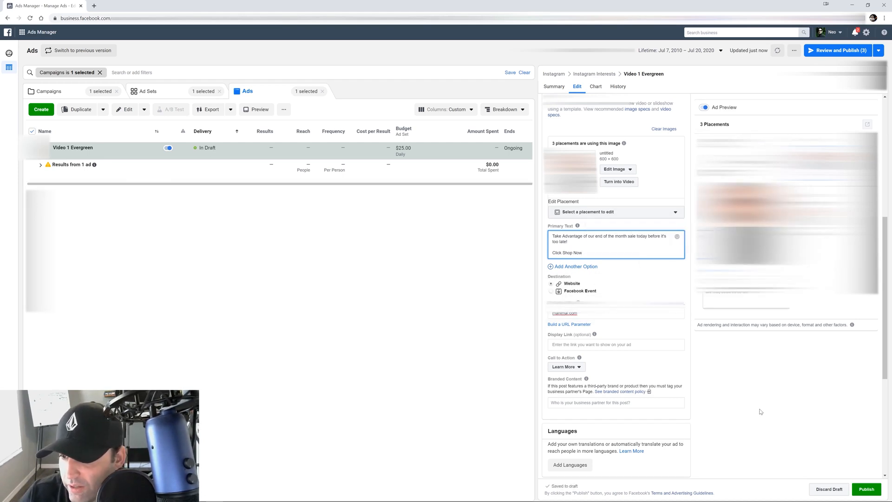
Change the ad's call to action to Shop Now.
{"action": "scroll", "coordinate": [732, 371], "scroll_direction": "down", "scroll_amount": 2}
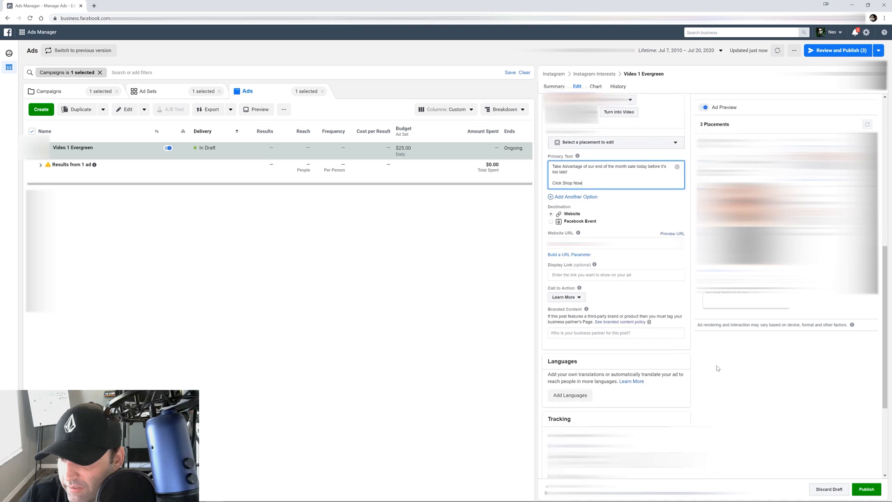
{"action": "left_click", "coordinate": [575, 297]}
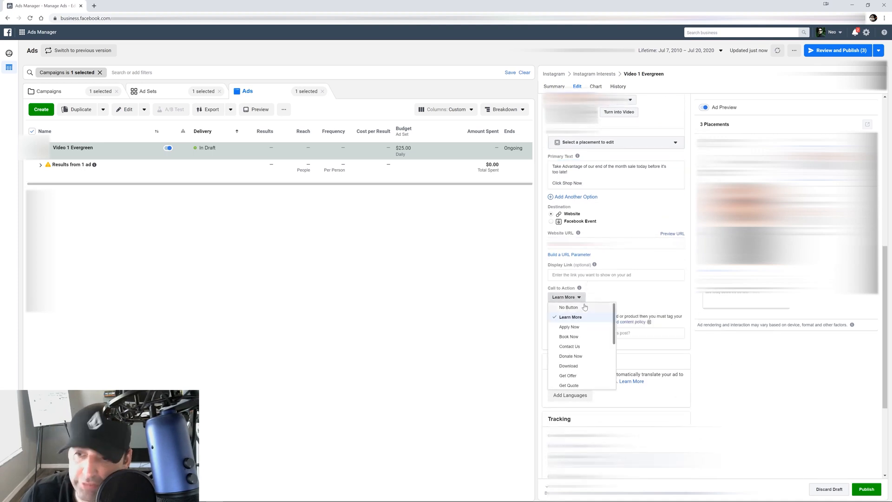
{"action": "scroll", "coordinate": [581, 353], "scroll_direction": "down", "scroll_amount": 3}
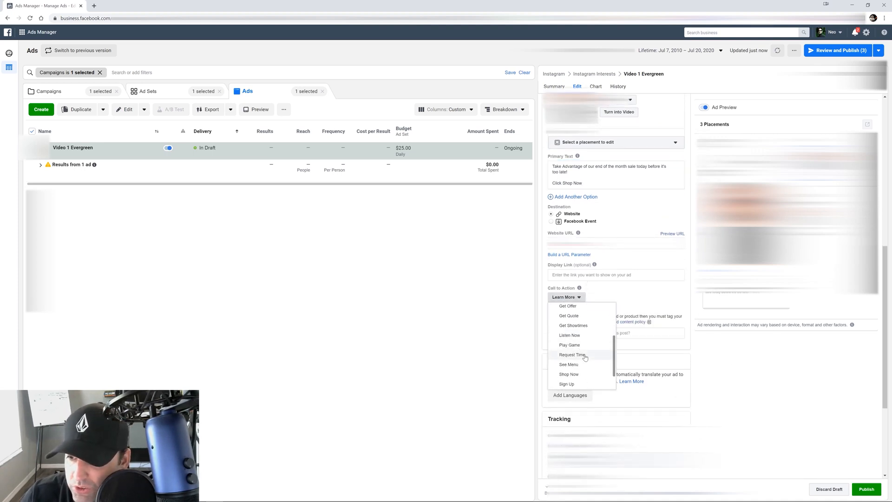
{"action": "left_click", "coordinate": [569, 374]}
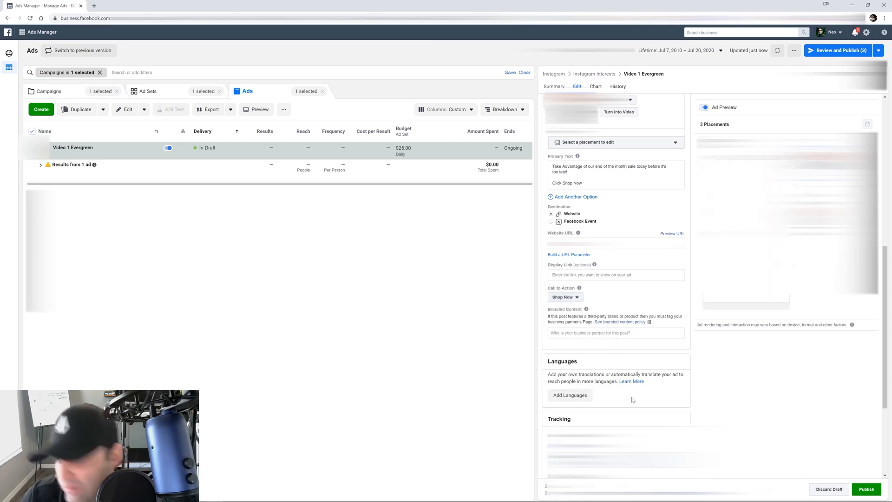
{"action": "left_click", "coordinate": [573, 300]}
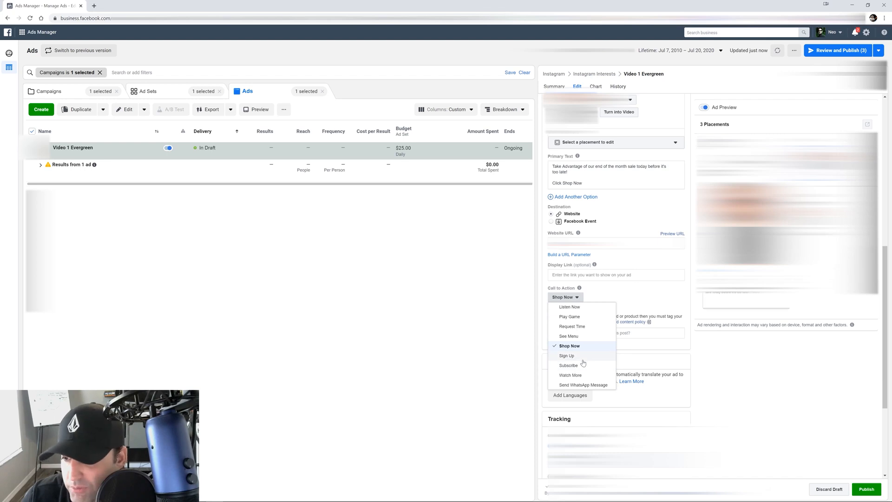
{"action": "left_click", "coordinate": [735, 378]}
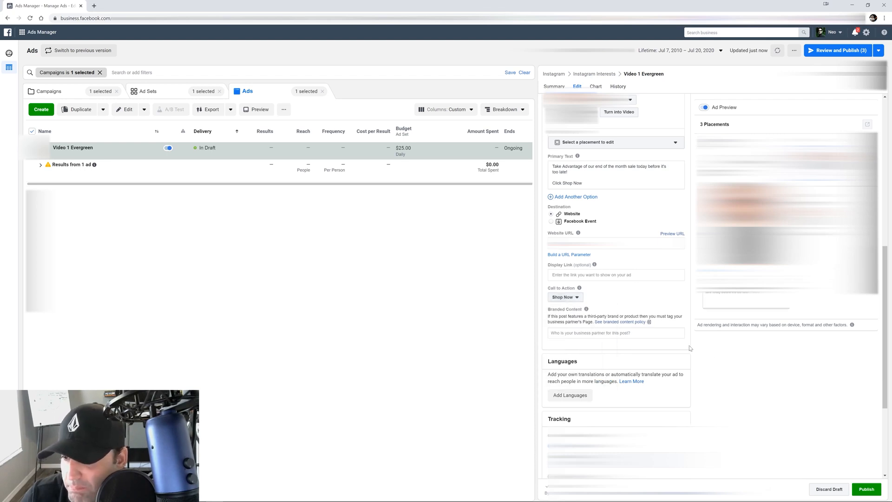
Start building a URL parameter for the ad's tracking, with campaign source "instagram" and campaign medium "cpc".
{"action": "scroll", "coordinate": [629, 289], "scroll_direction": "down", "scroll_amount": 2}
{"action": "scroll", "coordinate": [629, 290], "scroll_direction": "down", "scroll_amount": 2}
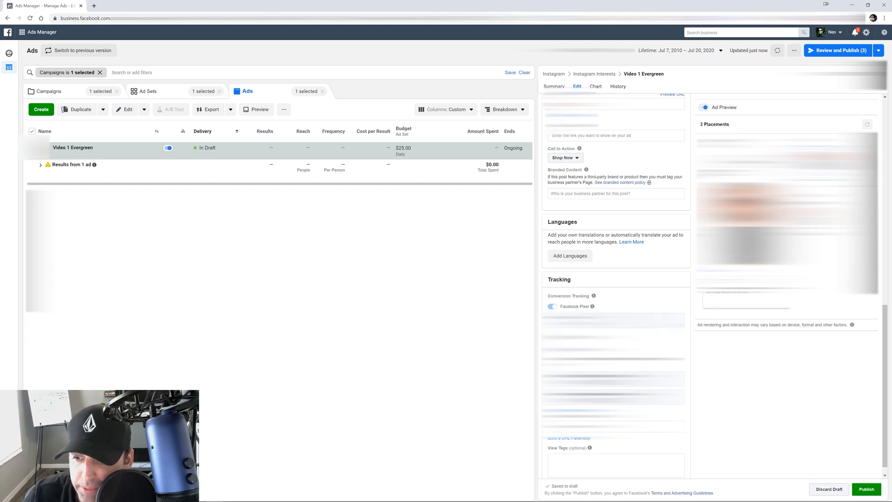
{"action": "mouse_move", "coordinate": [560, 307]}
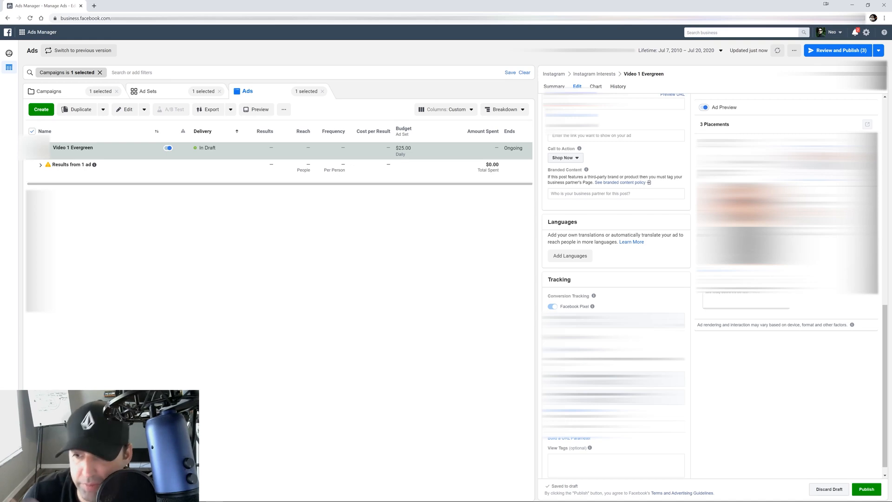
{"action": "scroll", "coordinate": [641, 304], "scroll_direction": "down", "scroll_amount": 1}
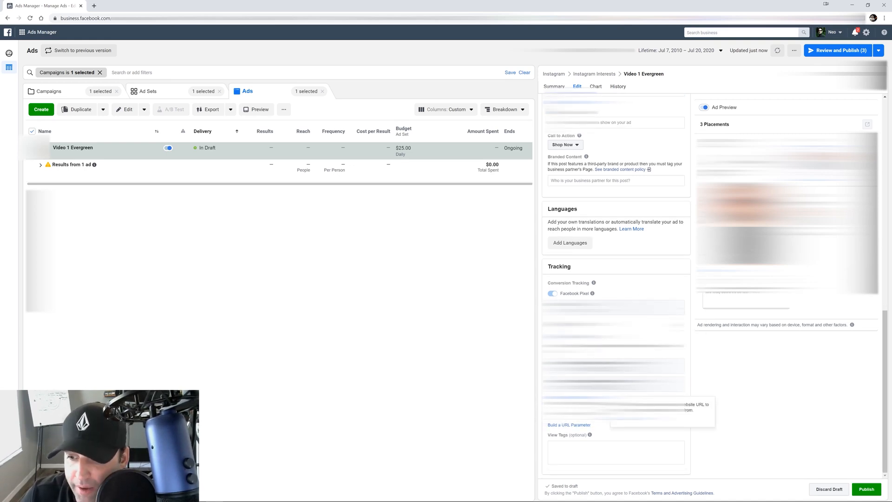
{"action": "left_click", "coordinate": [572, 425]}
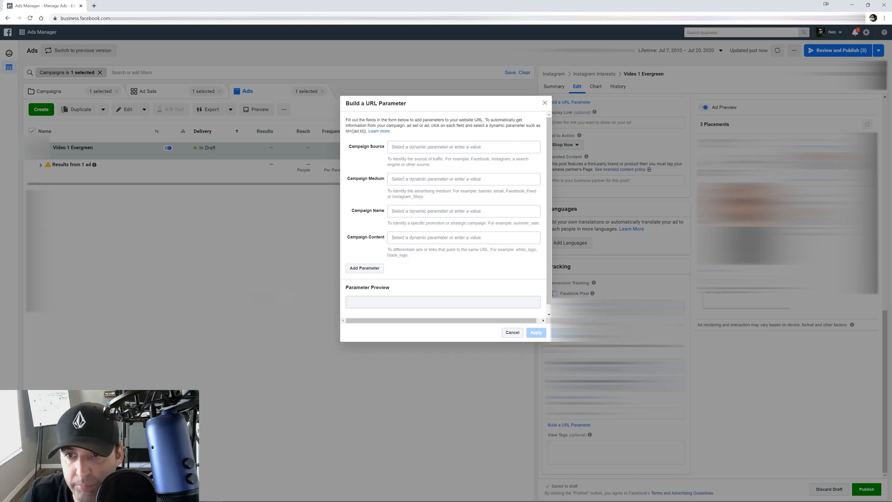
{"action": "left_click", "coordinate": [423, 146]}
{"action": "type", "text": "instagram"}
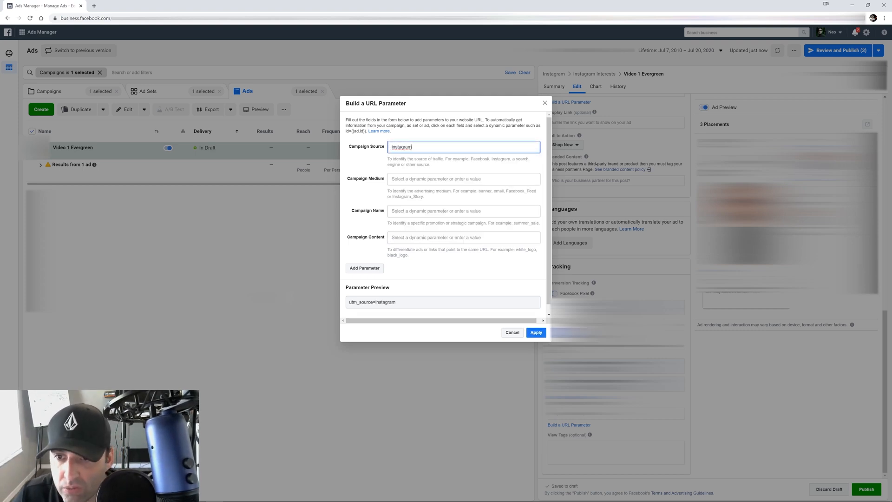
{"action": "left_click", "coordinate": [418, 179]}
{"action": "type", "text": "cpc"}
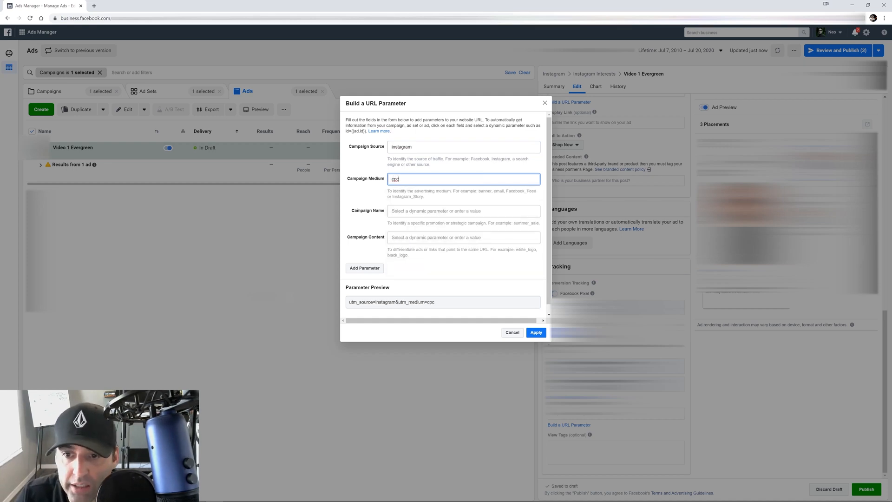
Set the campaign name parameter to {{campaign.name}} and the campaign content parameter to {{adset.name}}.
{"action": "key", "text": "Tab"}
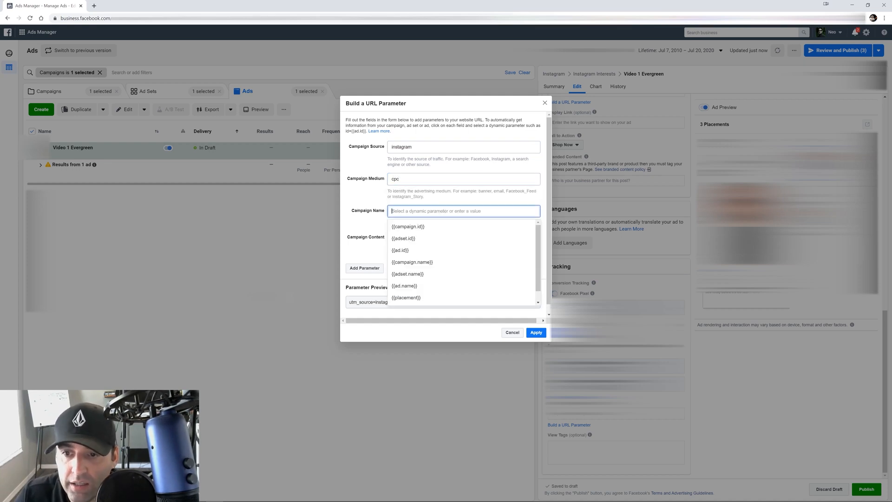
{"action": "key", "text": "Down"}
{"action": "key", "text": "Down"}
{"action": "key", "text": "Down"}
{"action": "key", "text": "Down"}
{"action": "key", "text": "Return"}
{"action": "key", "text": "Tab"}
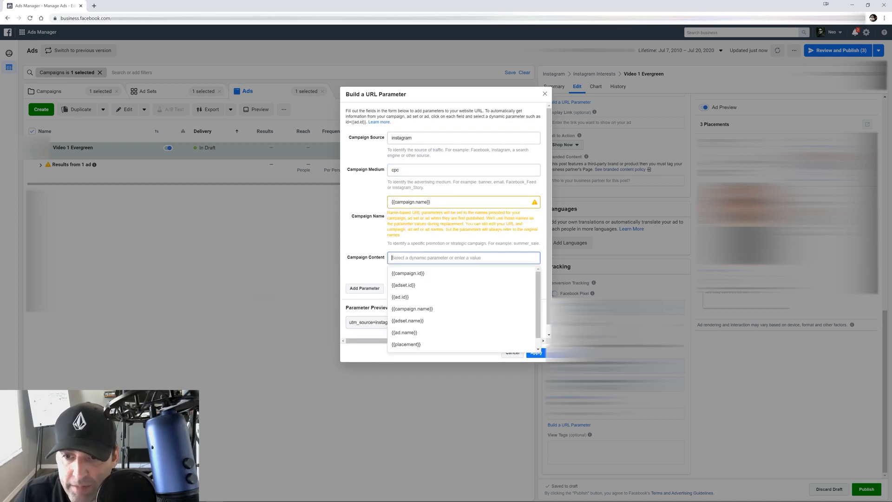
{"action": "key", "text": "Down"}
{"action": "key", "text": "Down"}
{"action": "key", "text": "Down"}
{"action": "key", "text": "Down"}
{"action": "key", "text": "Return"}
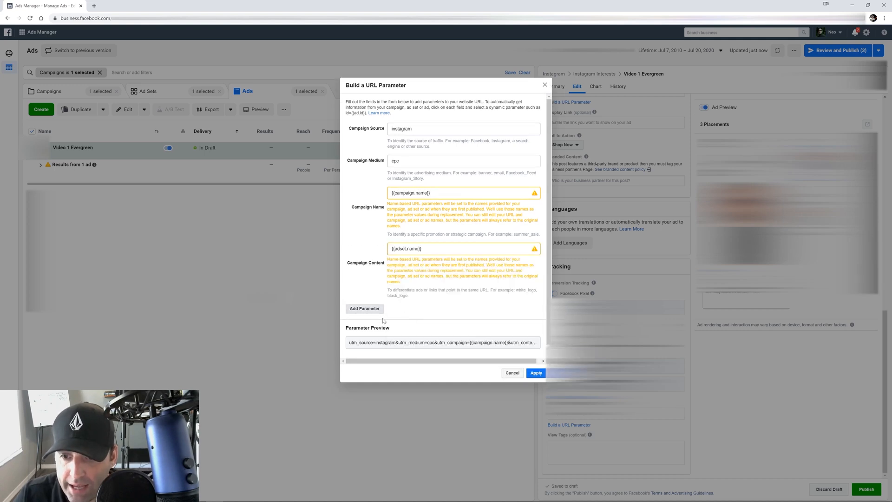
Add a custom parameter named "adname" with the value {{ad.name}} and apply the URL parameters to the ad.
{"action": "left_click", "coordinate": [379, 309]}
{"action": "type", "text": "ad"}
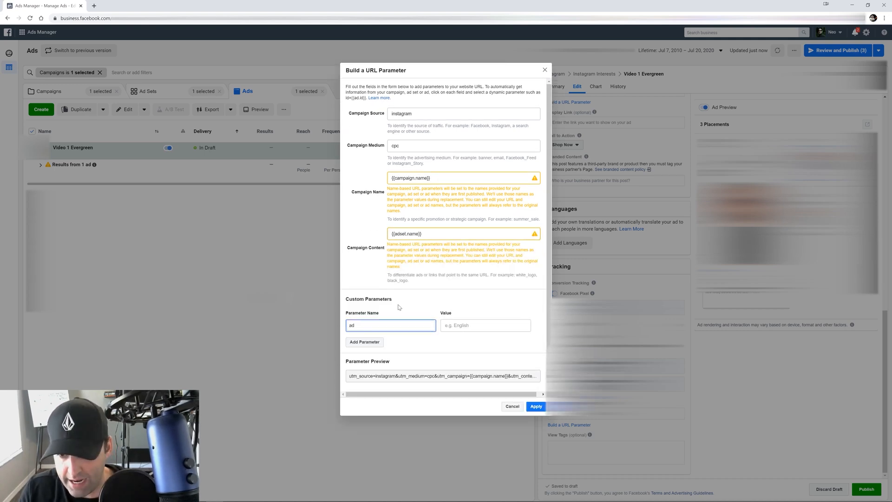
{"action": "type", "text": "name"}
{"action": "key", "text": "Tab"}
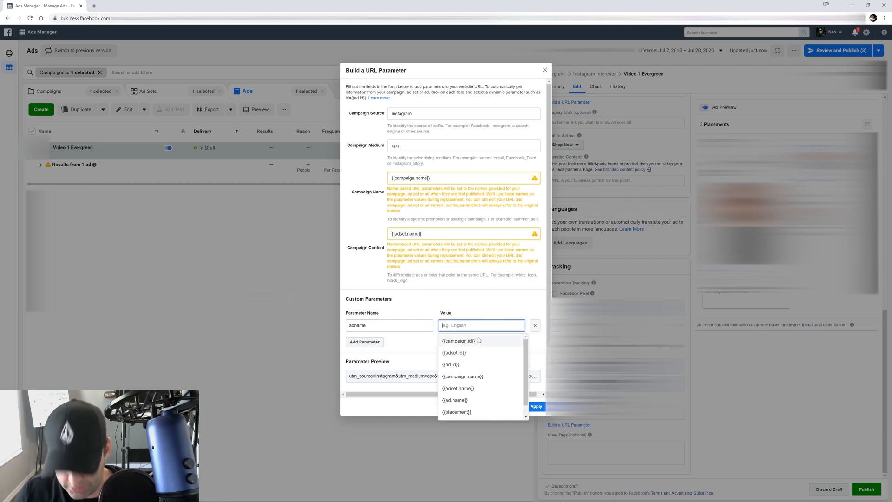
{"action": "type", "text": "name"}
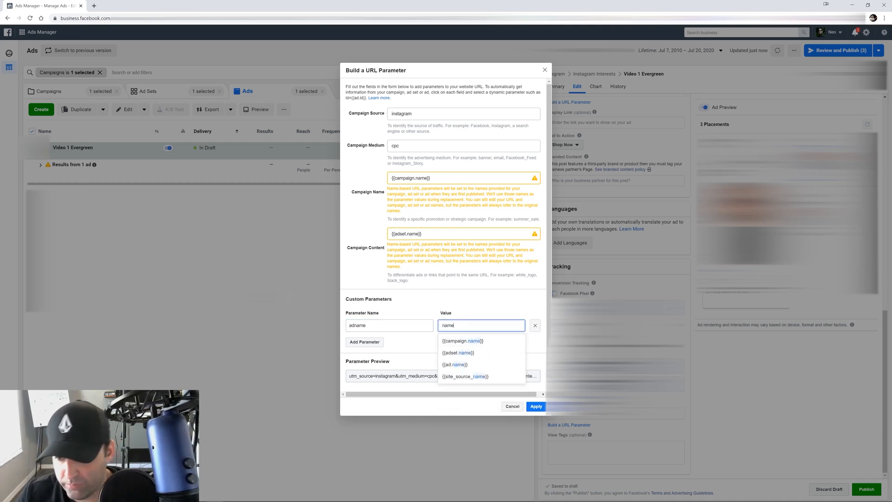
{"action": "left_click", "coordinate": [462, 367]}
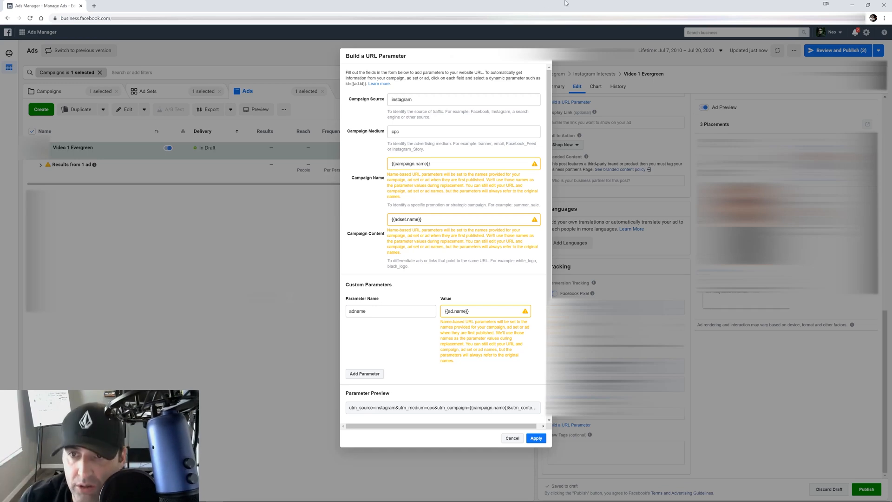
{"action": "left_click", "coordinate": [536, 438]}
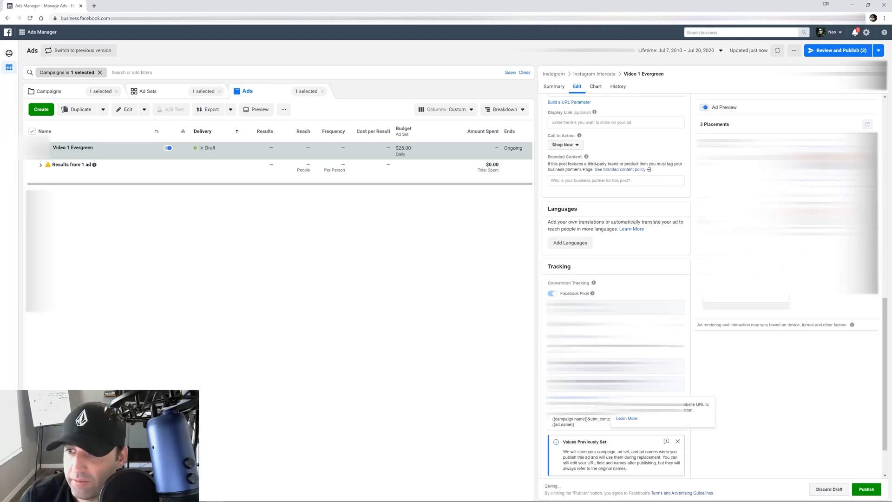
{"action": "scroll", "coordinate": [585, 268], "scroll_direction": "up", "scroll_amount": 5}
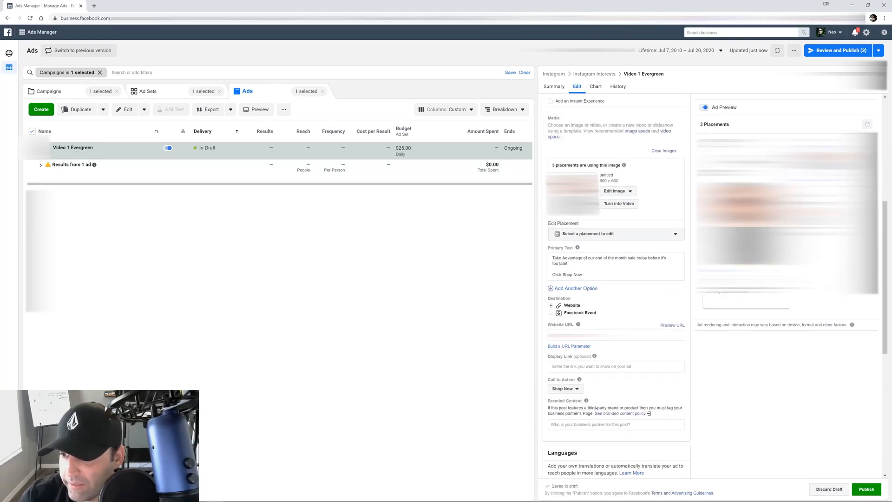
{"action": "scroll", "coordinate": [541, 242], "scroll_direction": "up", "scroll_amount": 2}
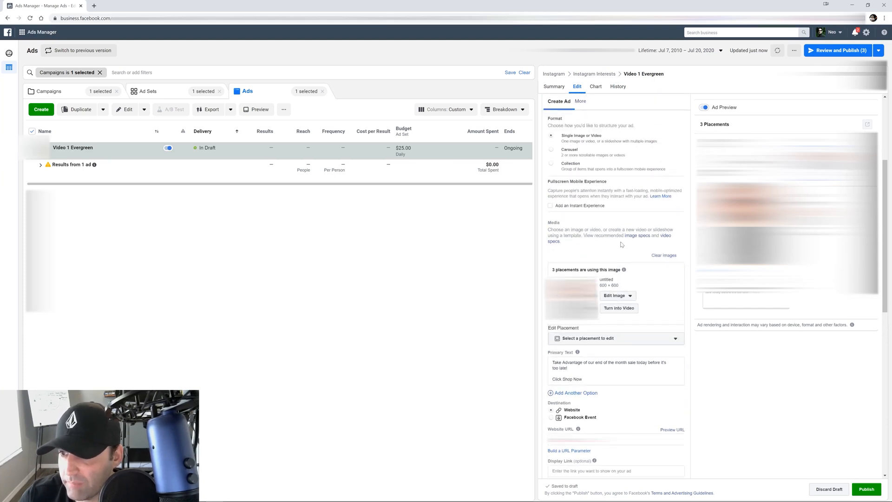
{"action": "scroll", "coordinate": [621, 245], "scroll_direction": "up", "scroll_amount": 2}
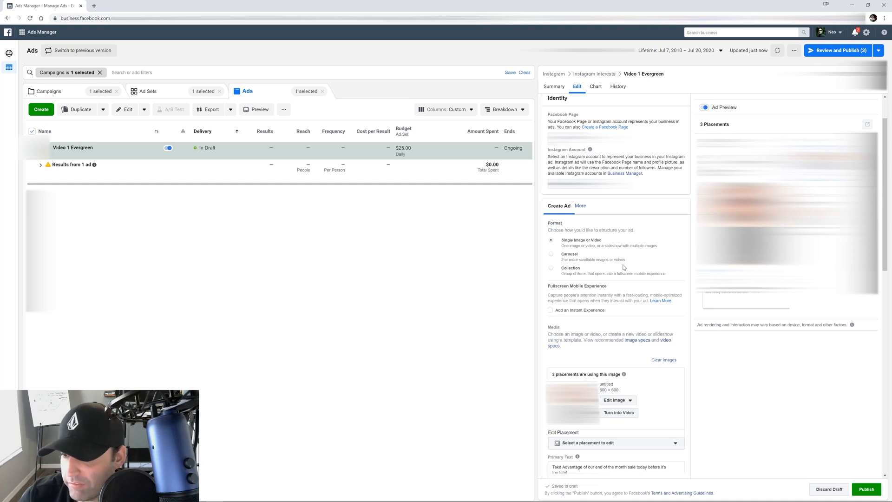
{"action": "scroll", "coordinate": [624, 268], "scroll_direction": "down", "scroll_amount": 15}
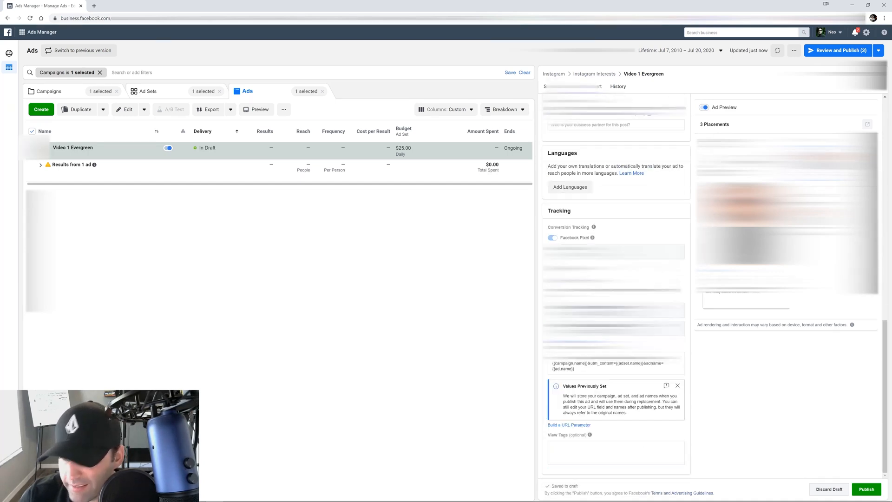